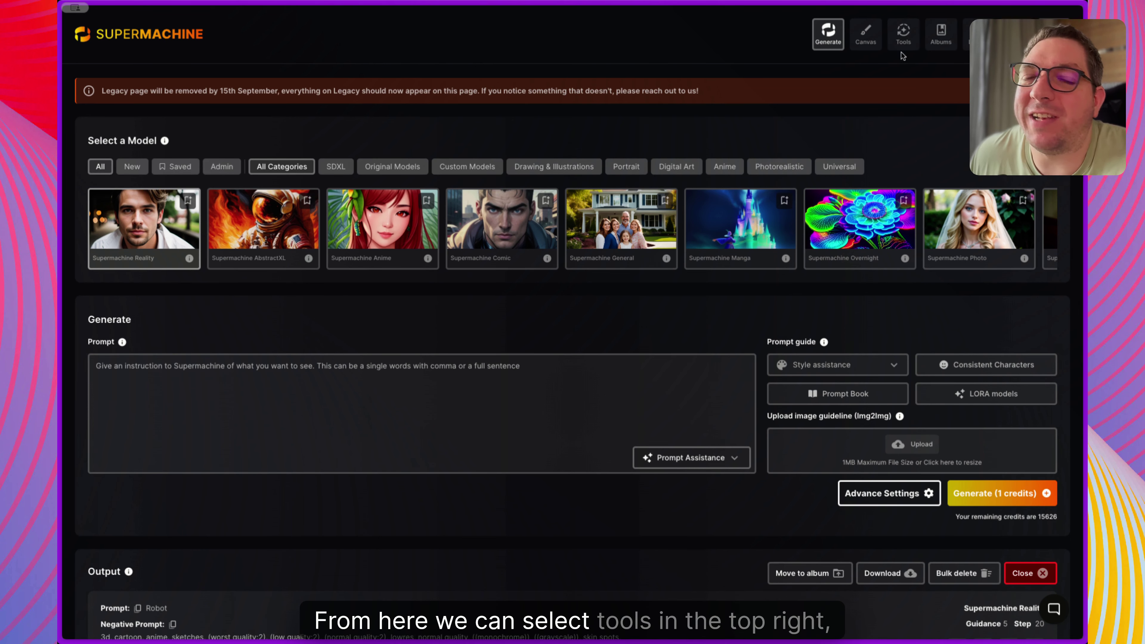
Step: Open the Flux Image to Image tool and review its settings: cherry initial image, Auto Prompt on, denoise 0.8
left_click(903, 36)
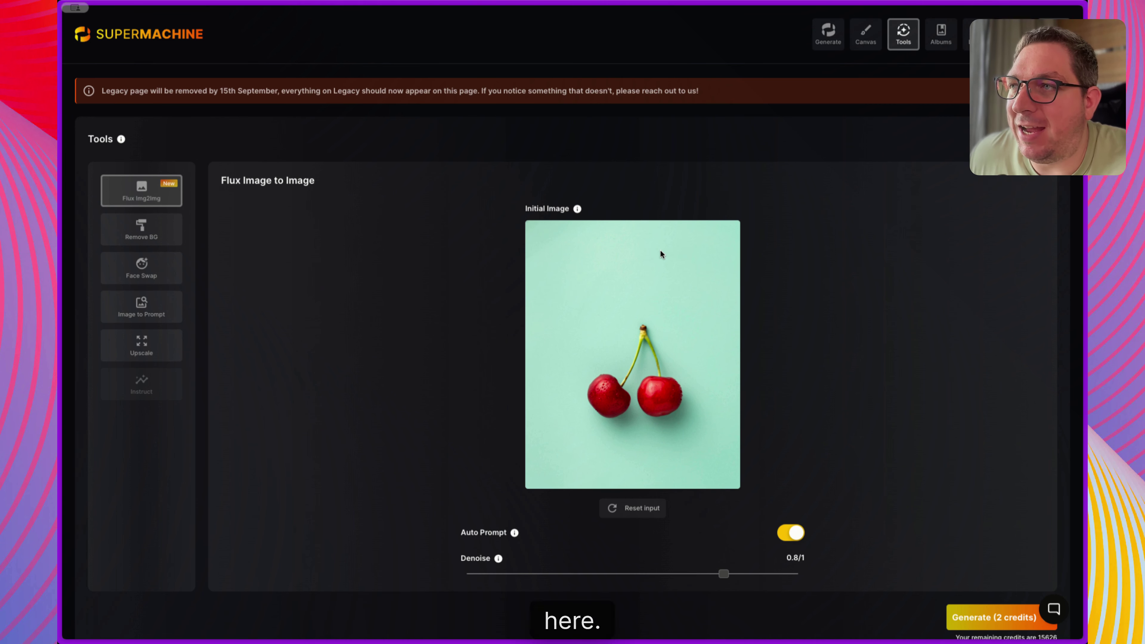
scroll(672, 254, "down", 2)
scroll(637, 280, "down", 1)
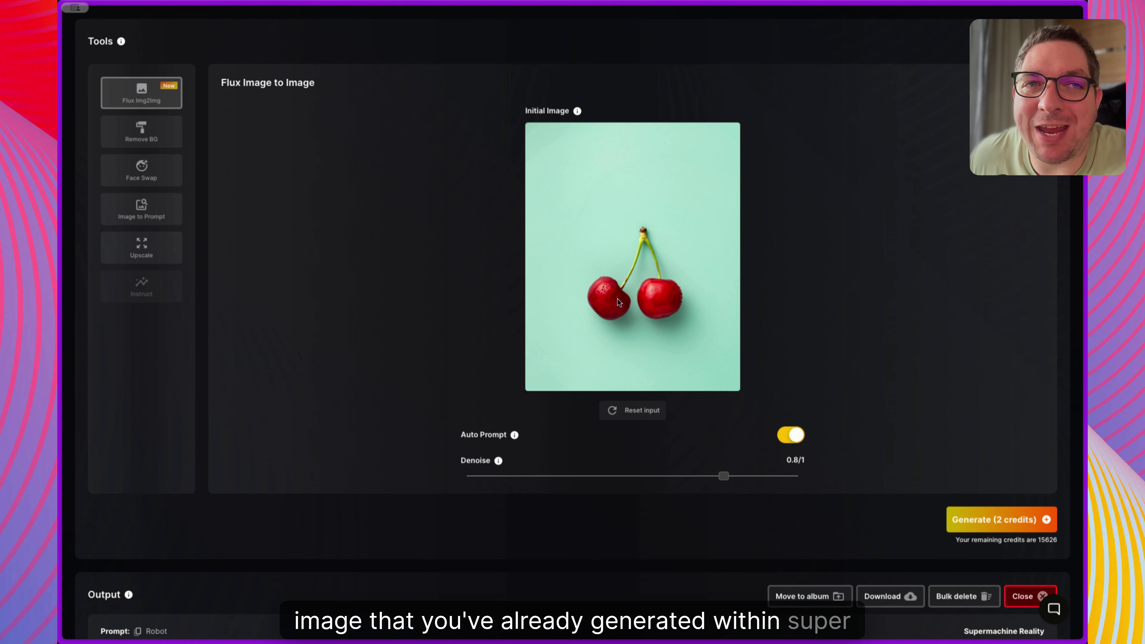
scroll(528, 244, "down", 1)
scroll(482, 297, "down", 3)
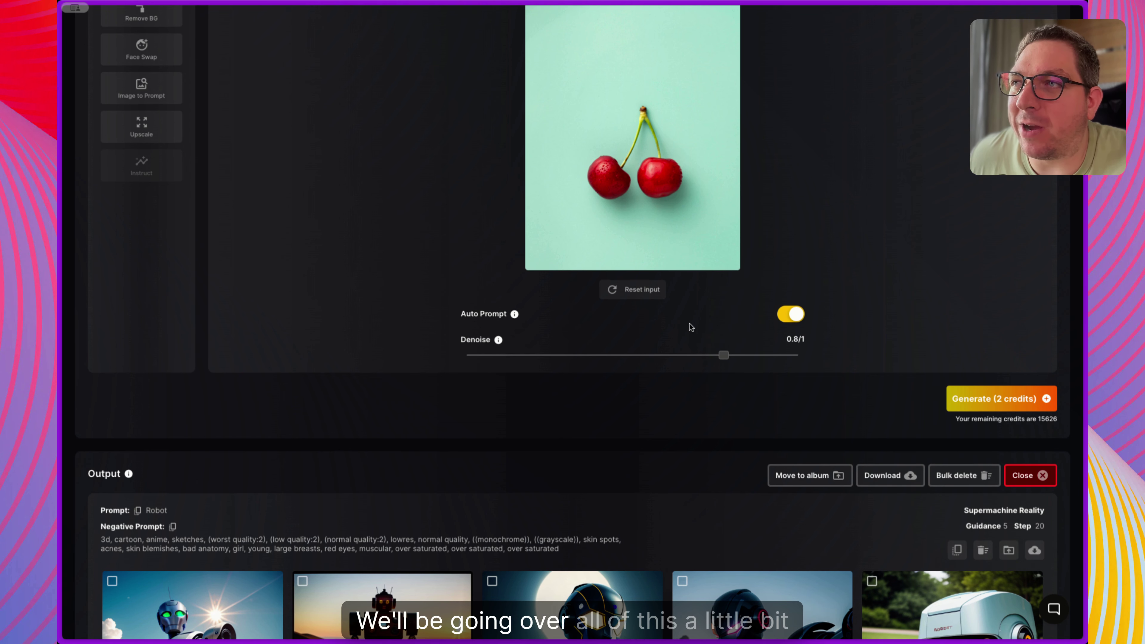
scroll(717, 311, "up", 3)
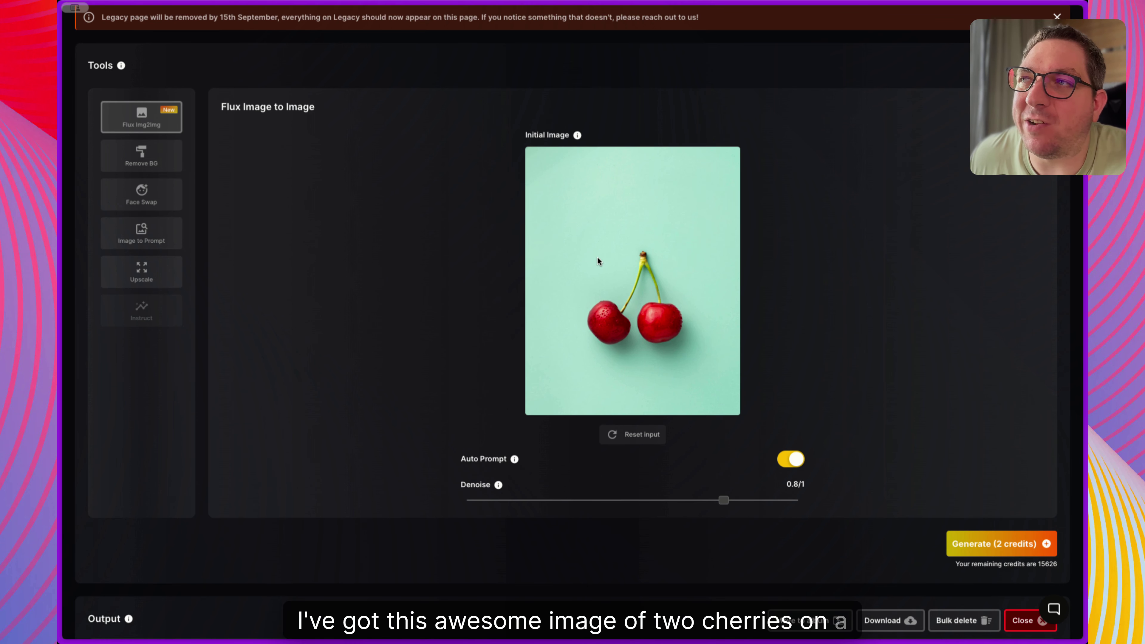
scroll(541, 334, "down", 1)
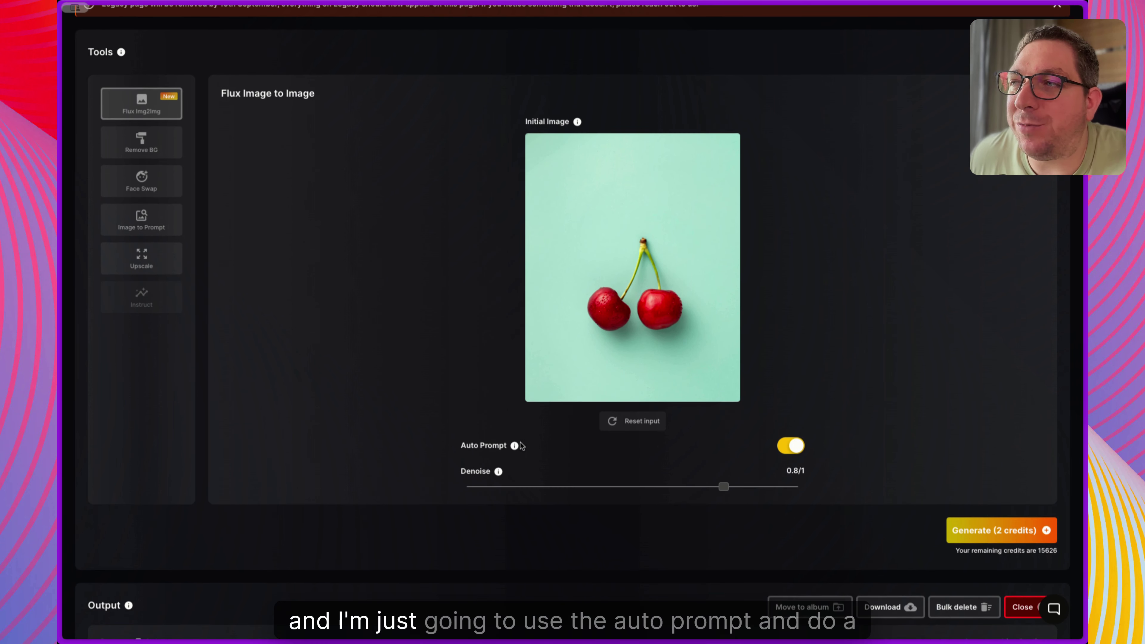
scroll(519, 433, "down", 3)
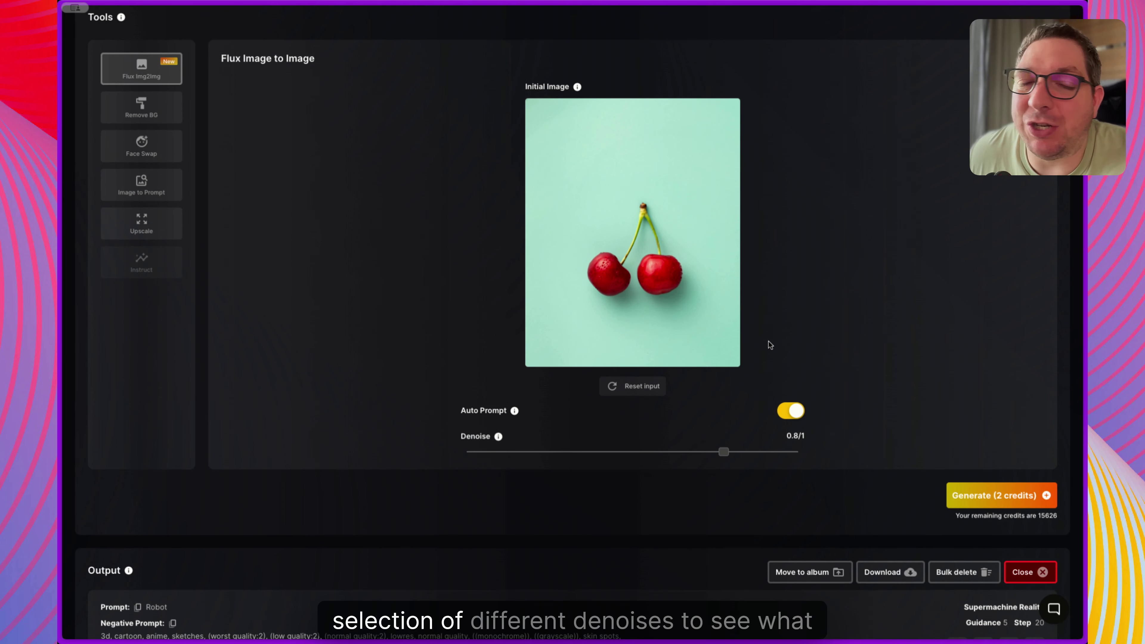
scroll(830, 325, "down", 2)
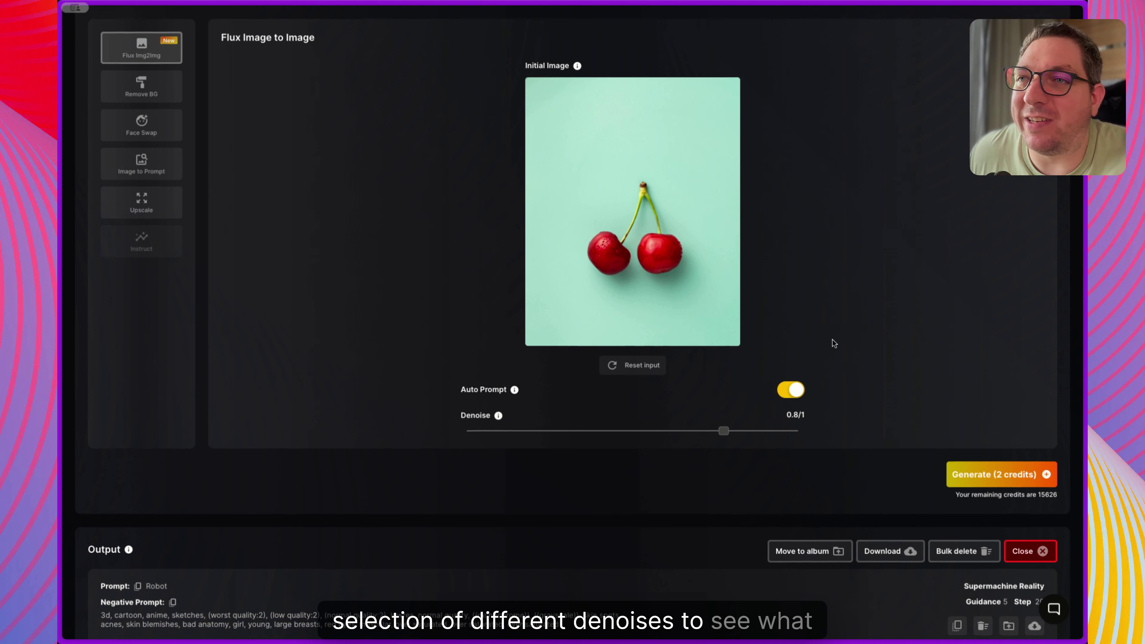
Step: Generate cherry variations at denoise 0.8, 0.85 and 0.9
key("ctrl+Return")
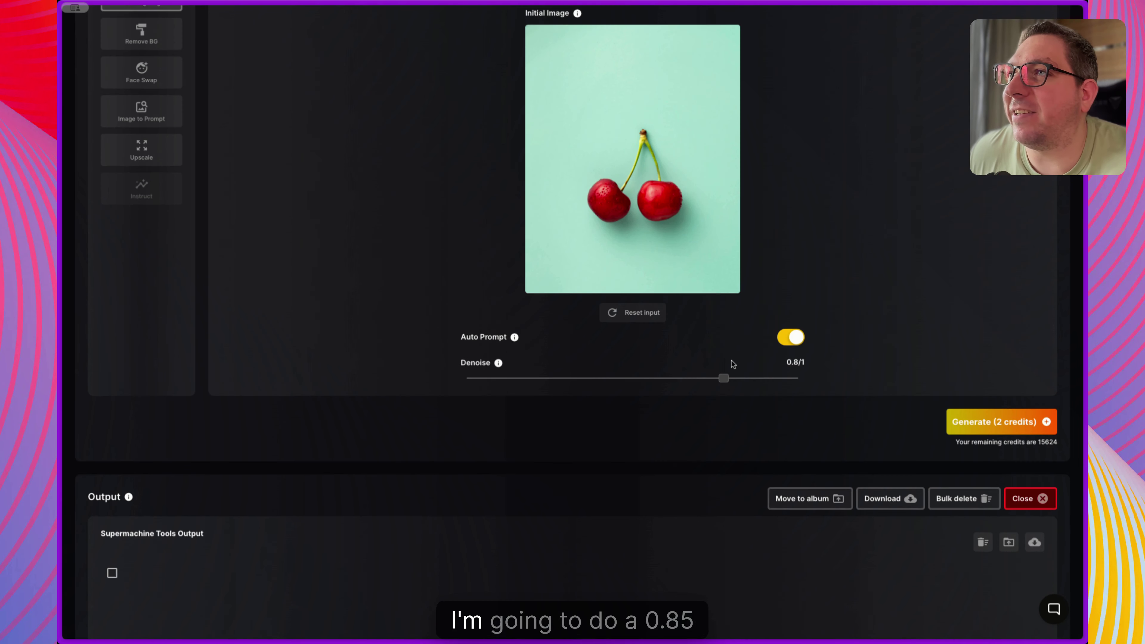
left_click_drag(724, 378, 731, 379)
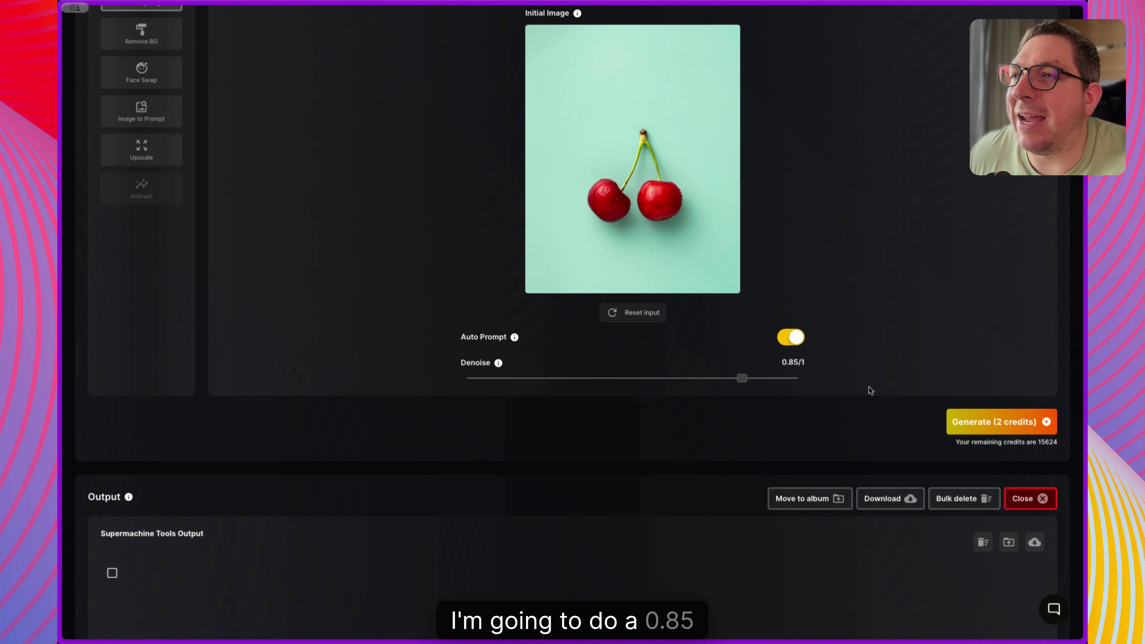
left_click(959, 421)
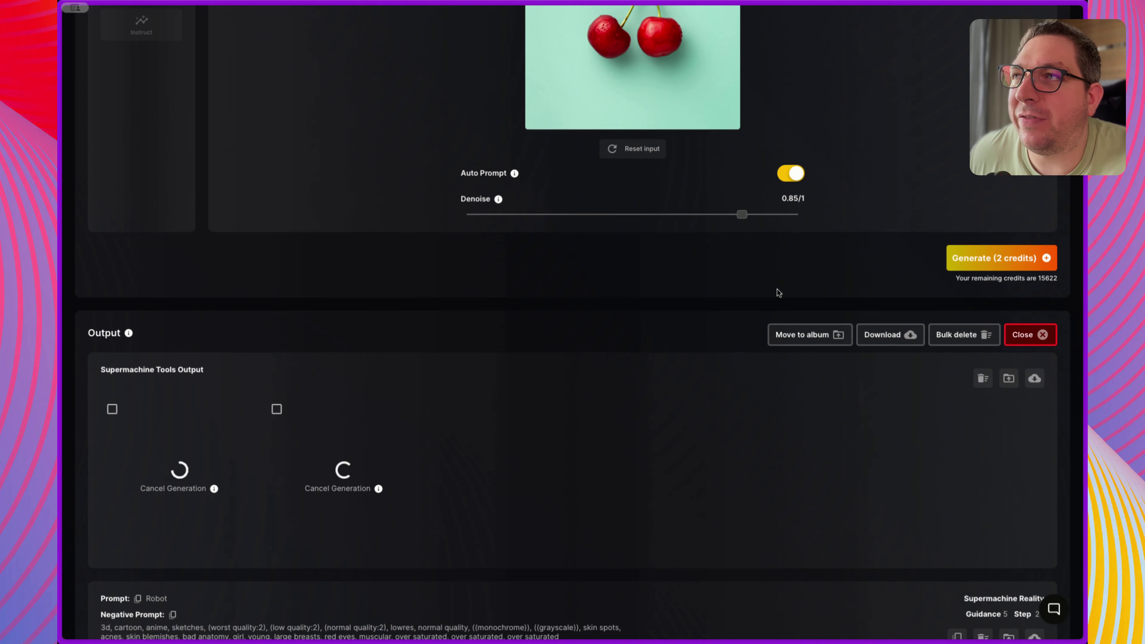
left_click_drag(742, 228, 765, 233)
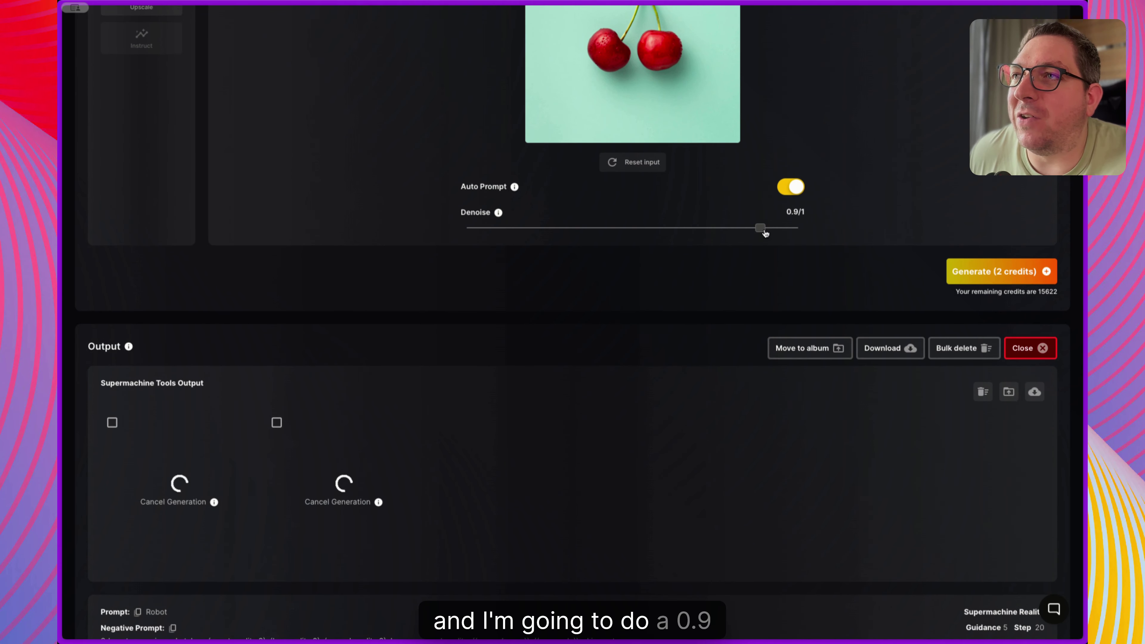
left_click(997, 277)
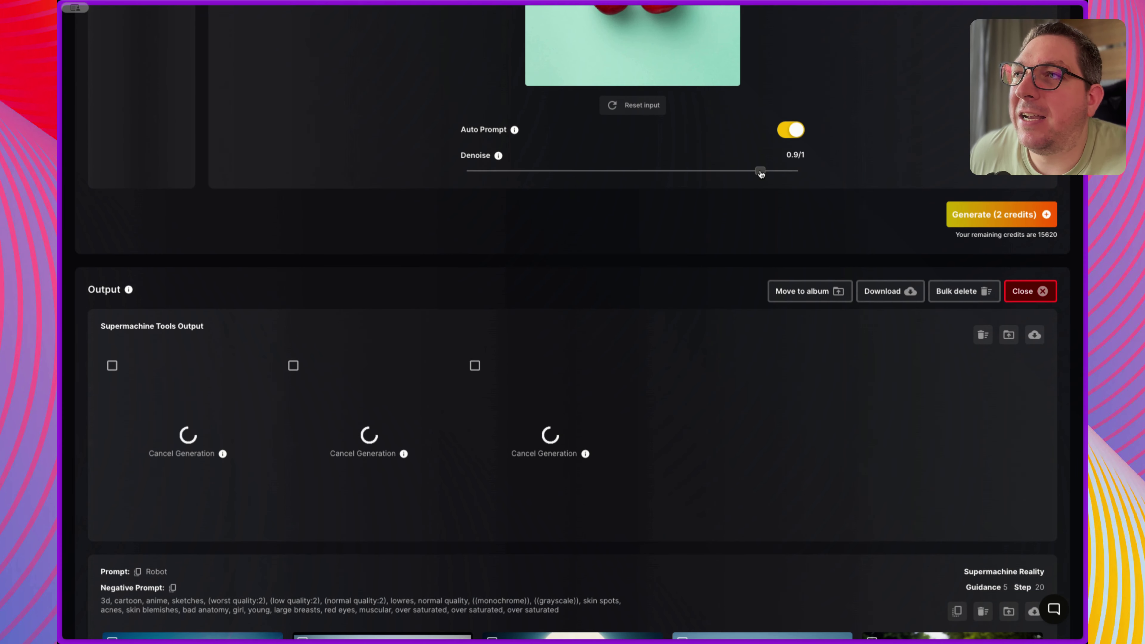
Step: Generate further cherry variations at denoise 1 and 0.5
left_click_drag(762, 174, 799, 171)
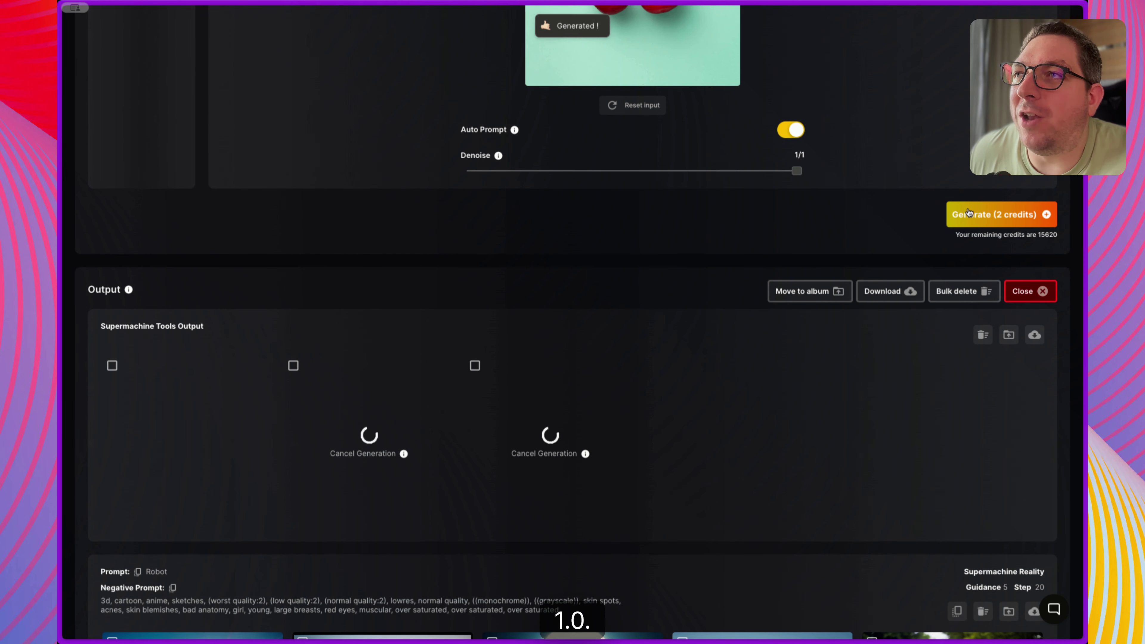
scroll(837, 279, "down", 6)
scroll(835, 278, "up", 8)
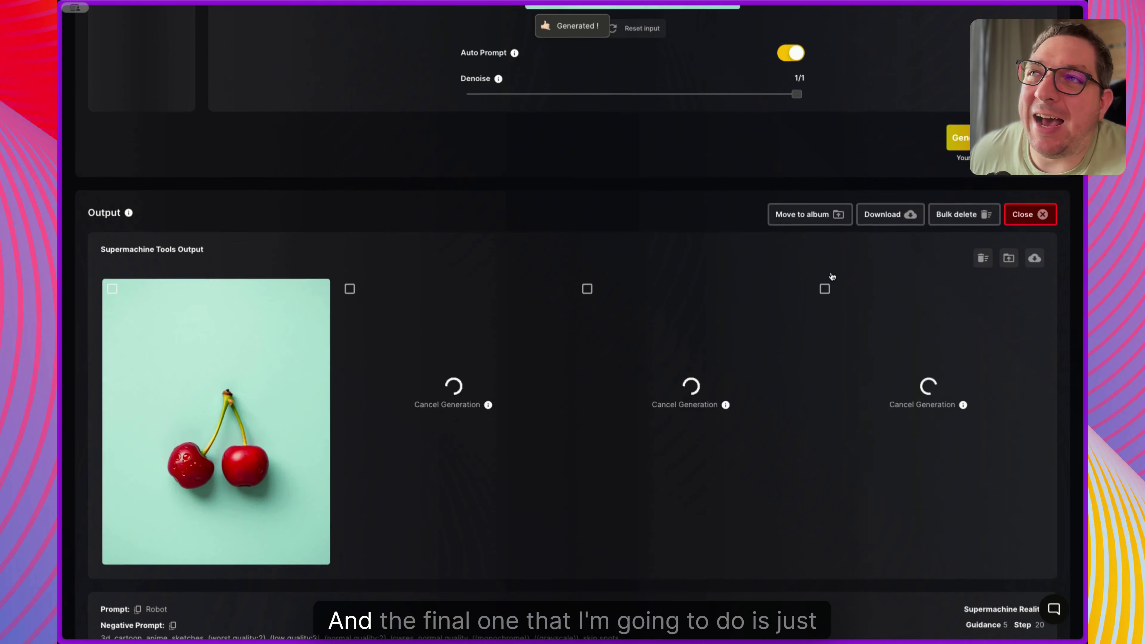
left_click_drag(793, 256, 623, 266)
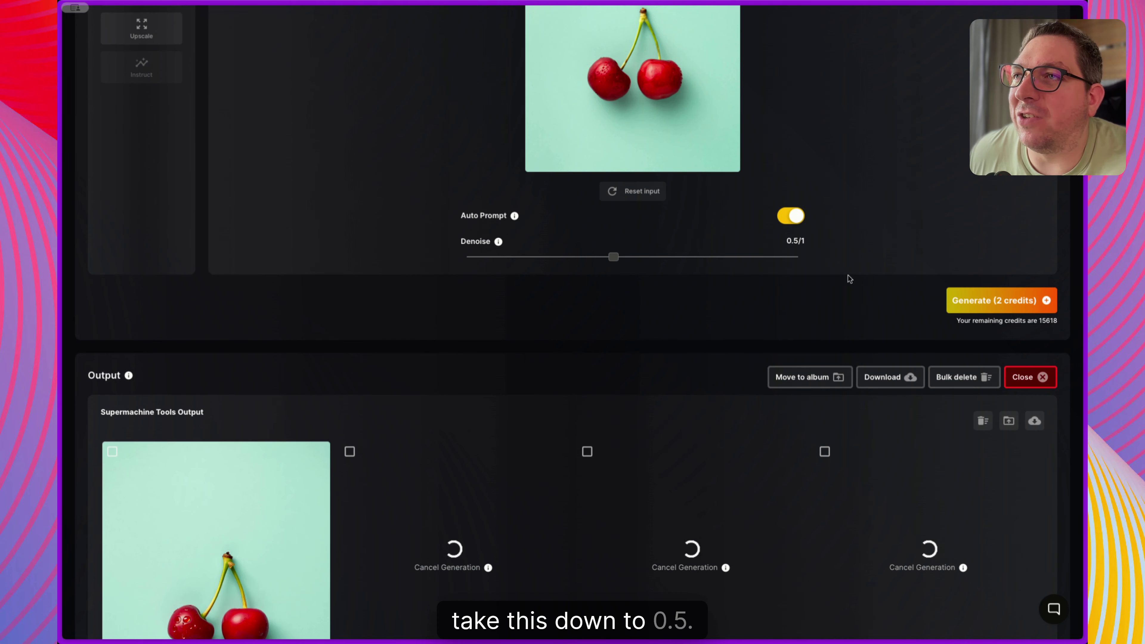
left_click(984, 300)
scroll(893, 351, "down", 8)
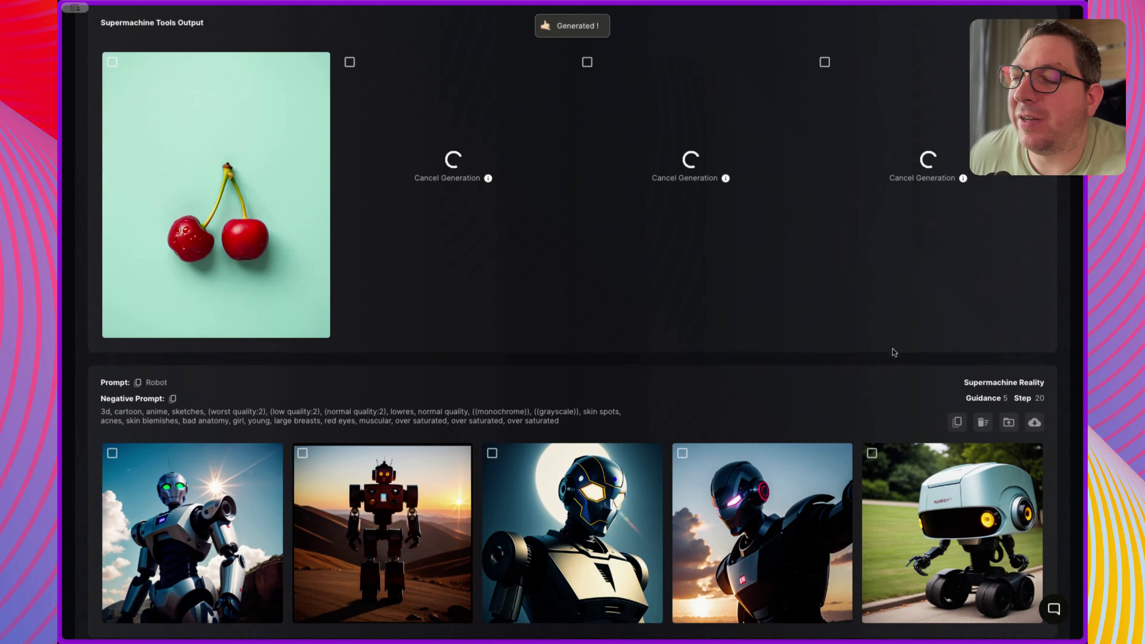
Step: Check the Denoise info and compare the five cherry outputs, noting the 0.5 result matches the original
scroll(800, 340, "up", 9)
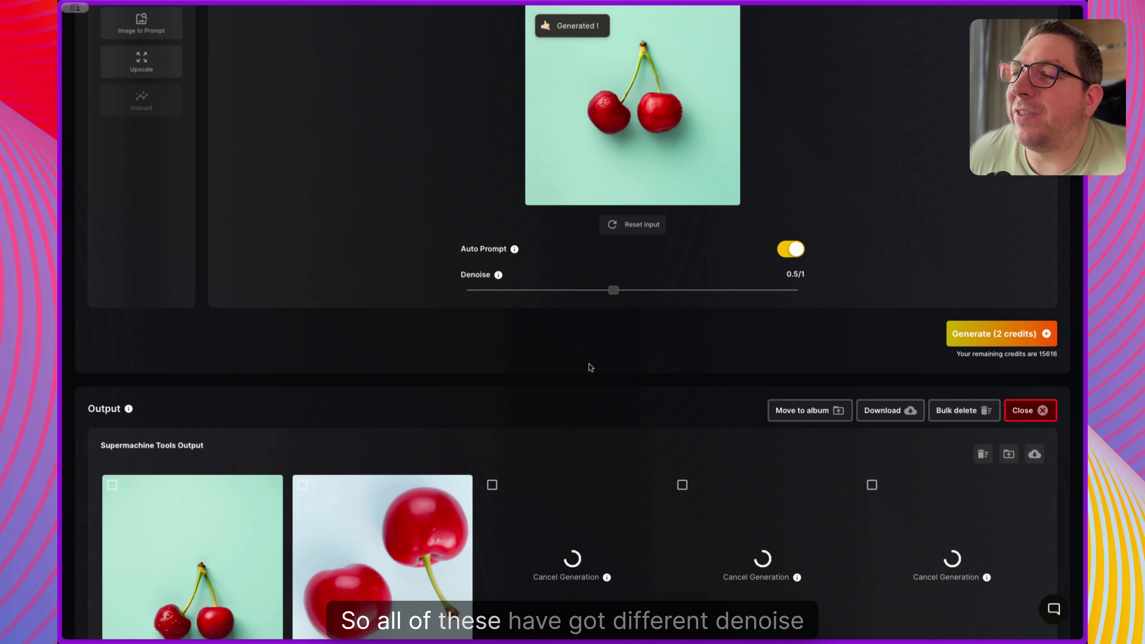
scroll(519, 348, "down", 1)
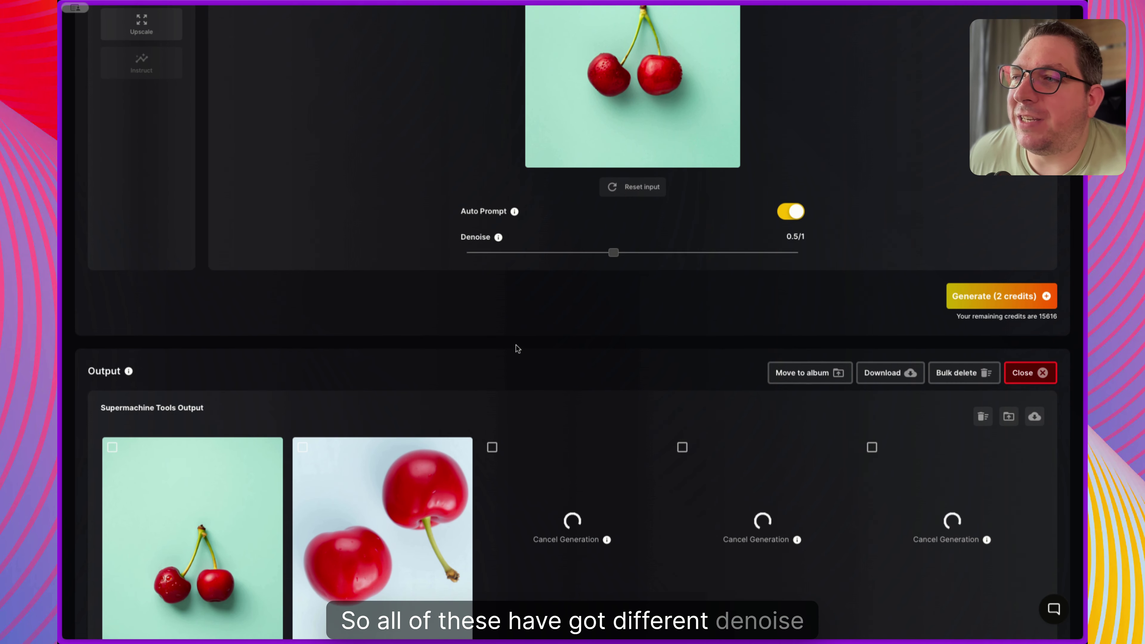
mouse_move(502, 241)
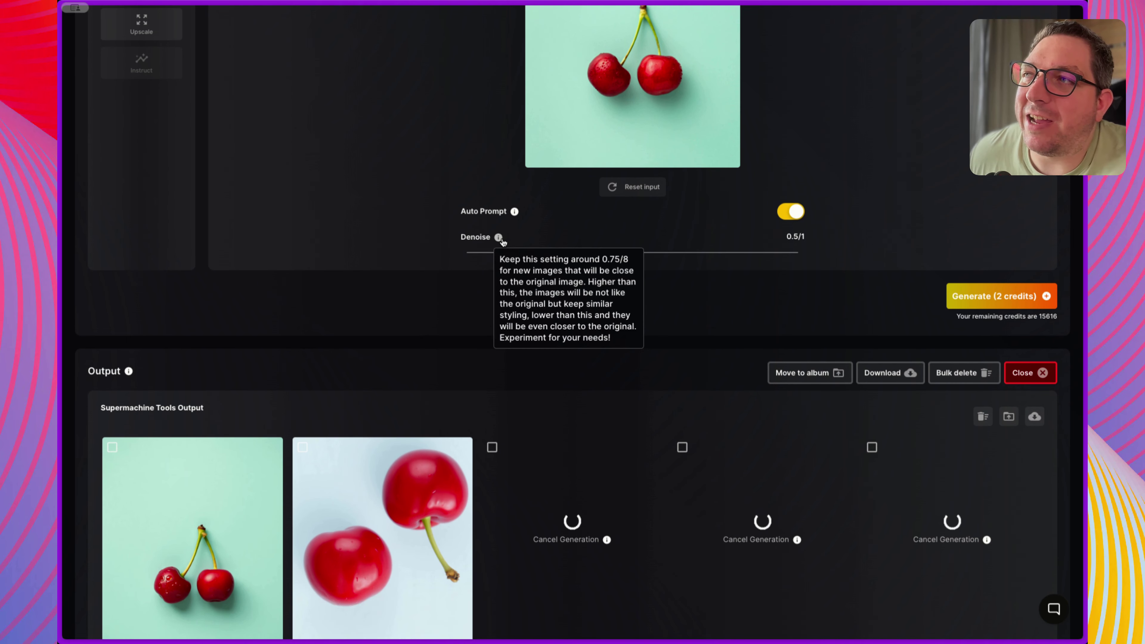
scroll(280, 254, "down", 1)
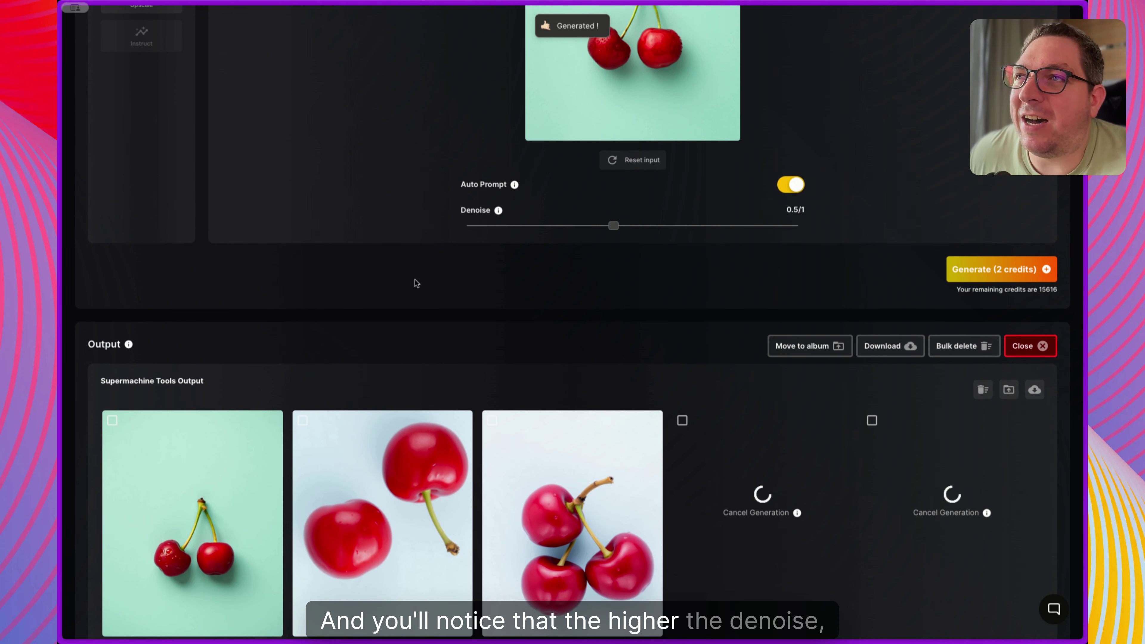
scroll(595, 251, "down", 1)
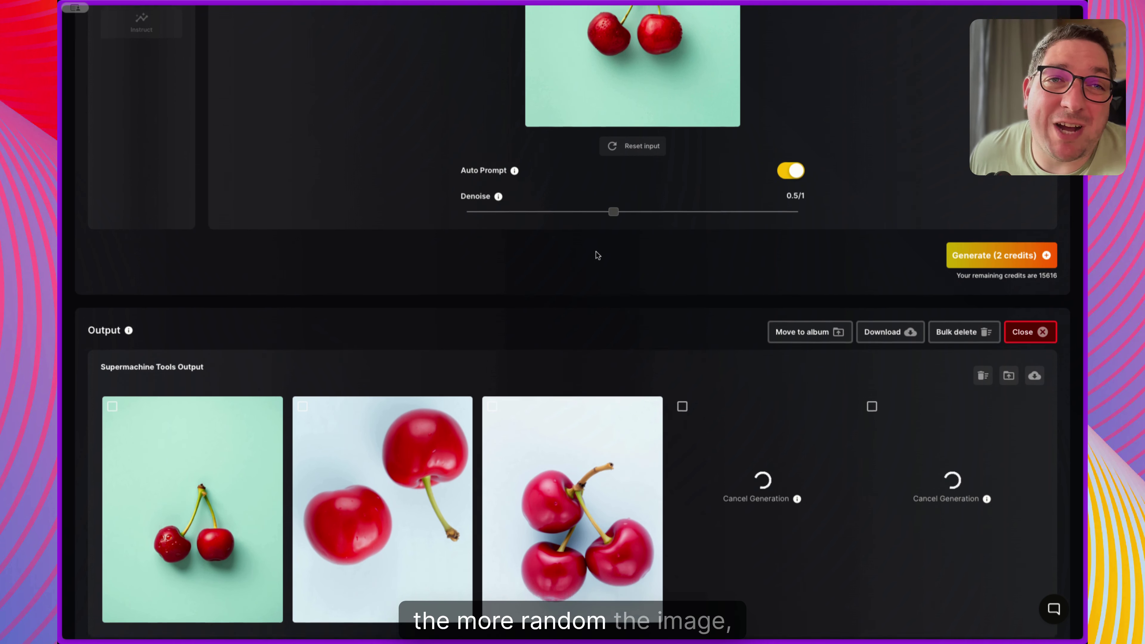
scroll(230, 498, "up", 5)
scroll(385, 333, "down", 4)
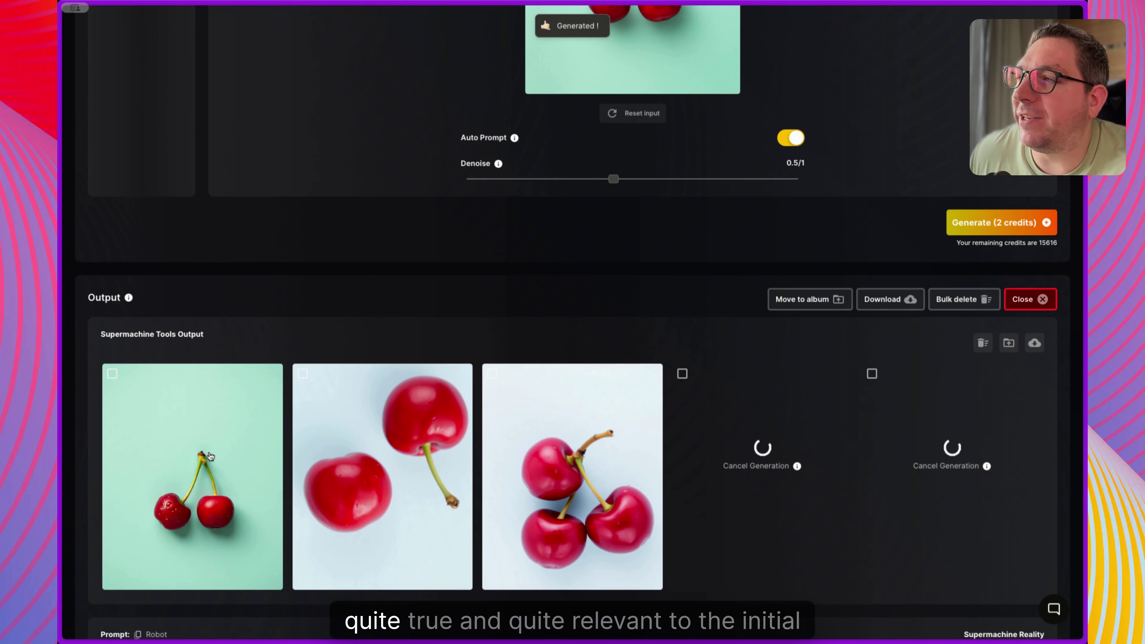
scroll(220, 443, "up", 5)
scroll(383, 416, "down", 4)
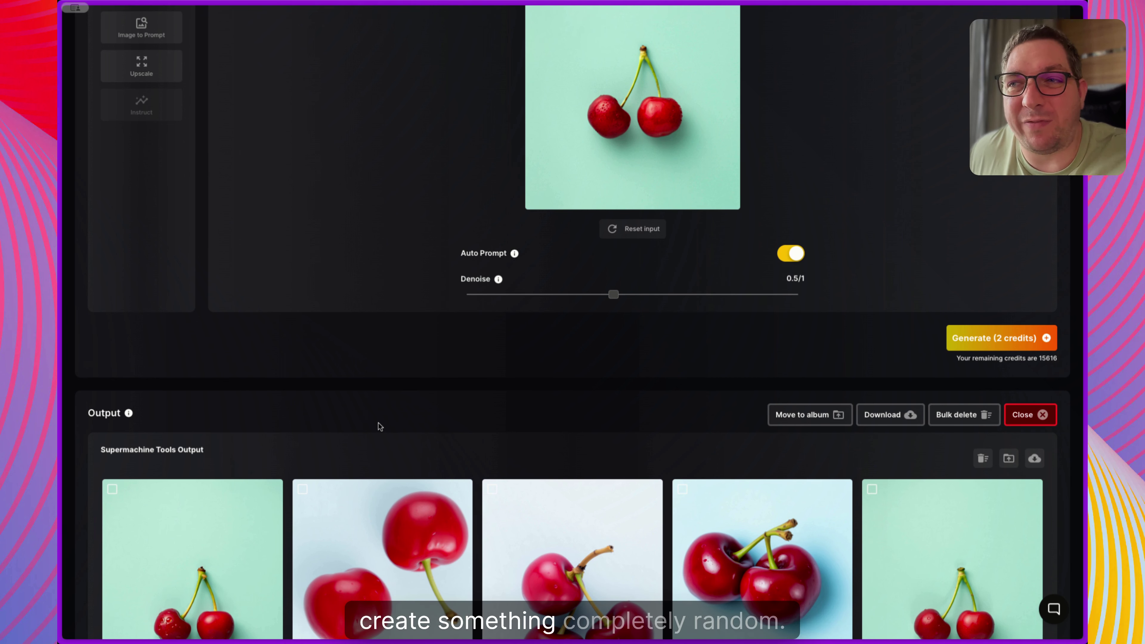
scroll(370, 367, "down", 3)
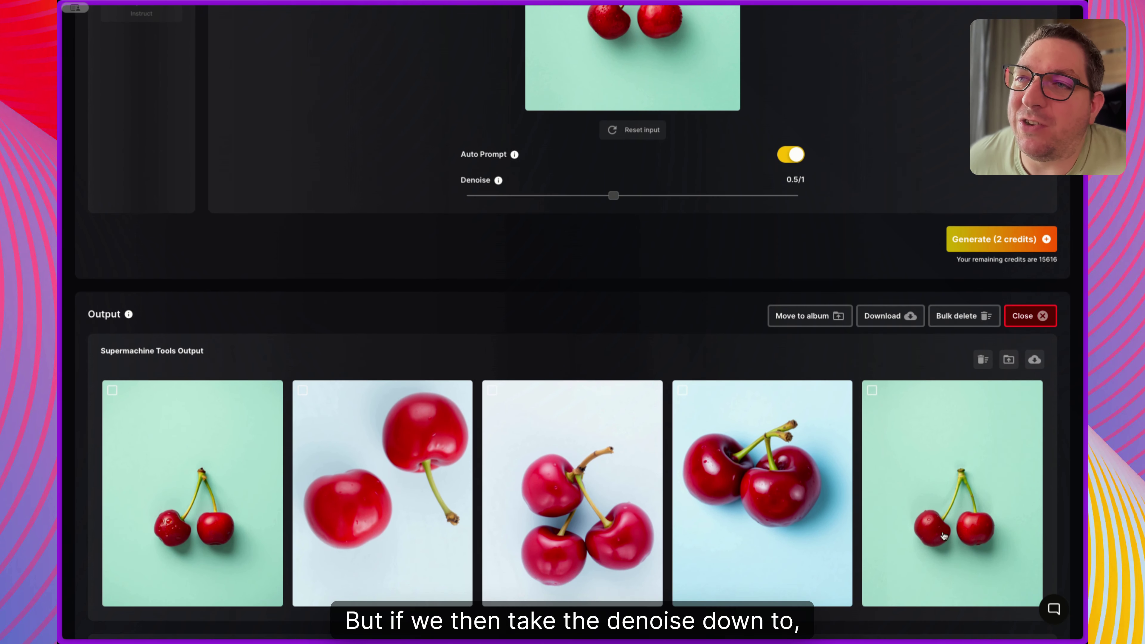
scroll(928, 529, "up", 1)
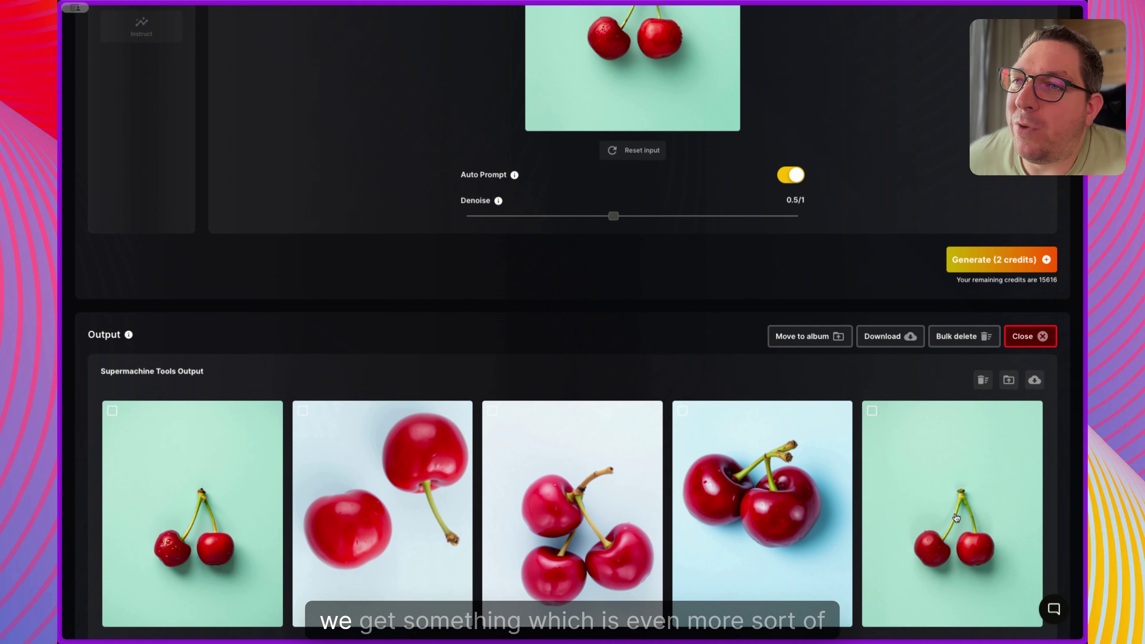
scroll(946, 544, "down", 1)
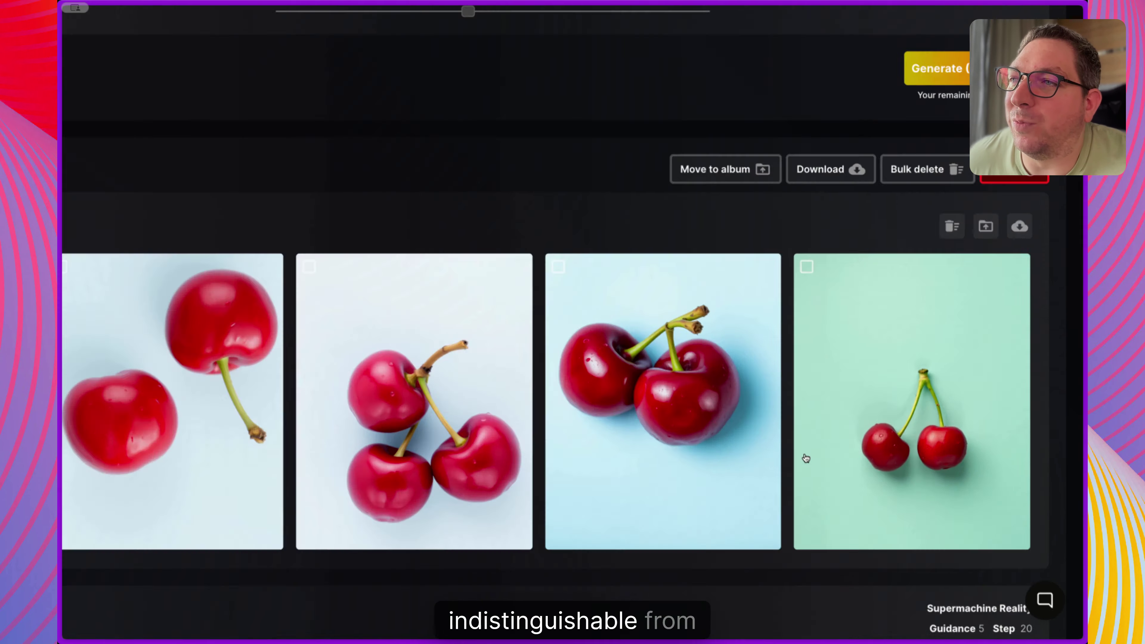
scroll(558, 182, "up", 5)
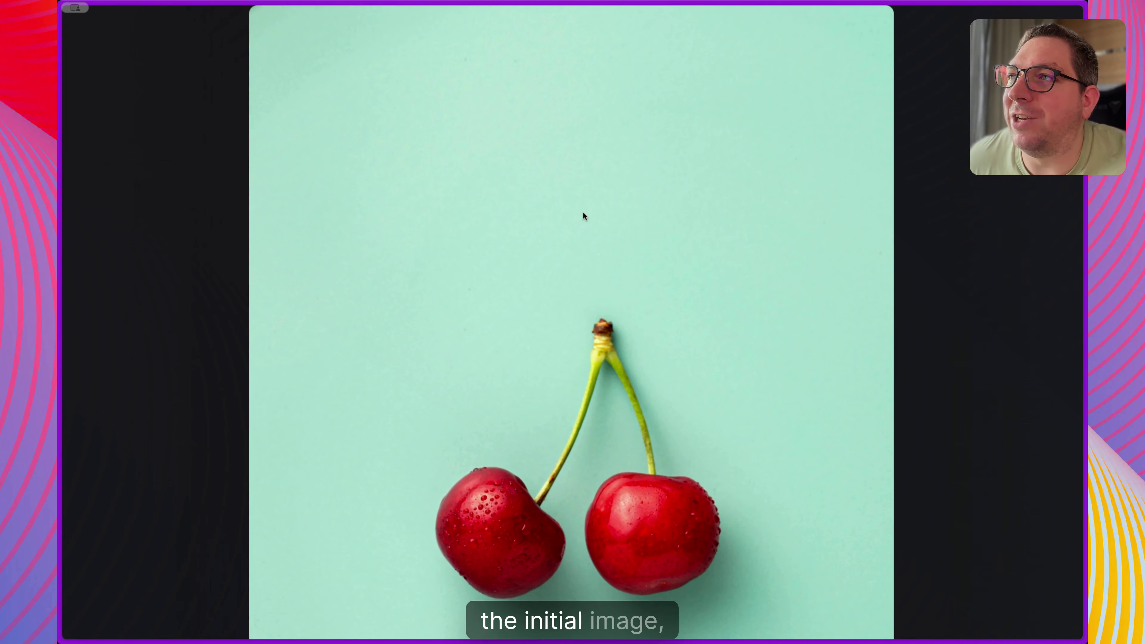
scroll(607, 344, "up", 3)
scroll(607, 345, "down", 7)
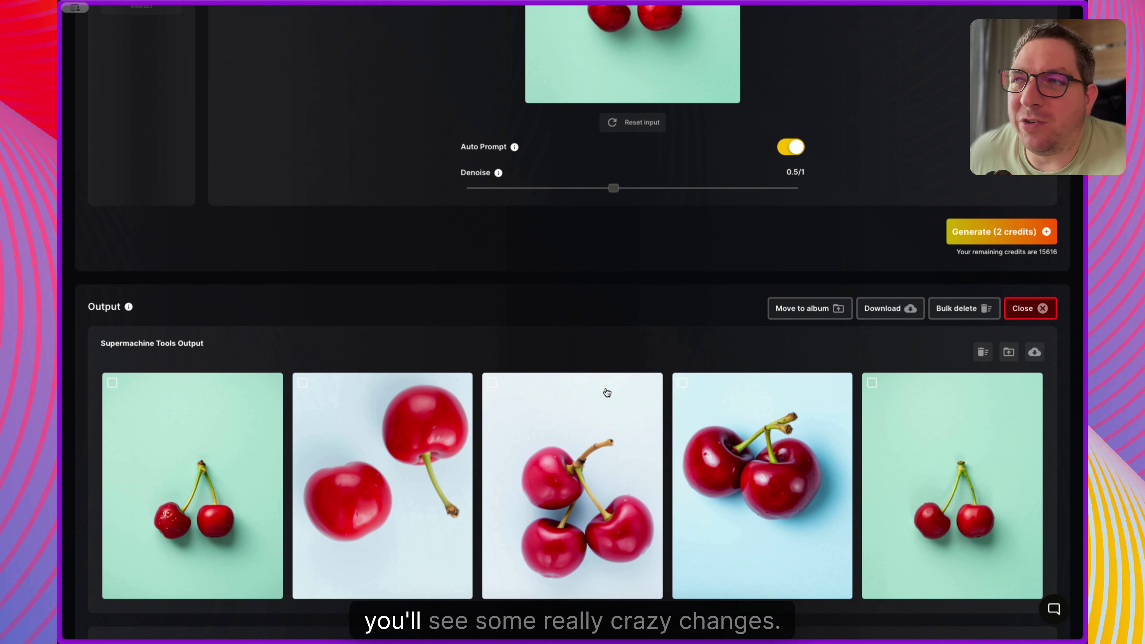
scroll(499, 401, "up", 1)
scroll(519, 435, "up", 3)
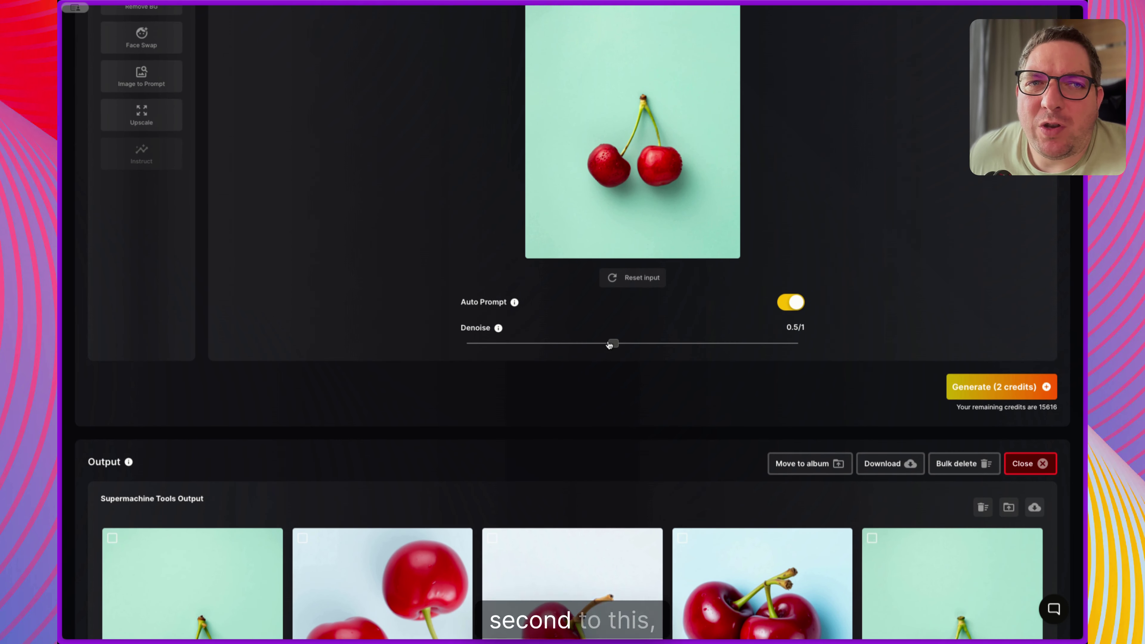
scroll(522, 391, "up", 1)
mouse_move(514, 337)
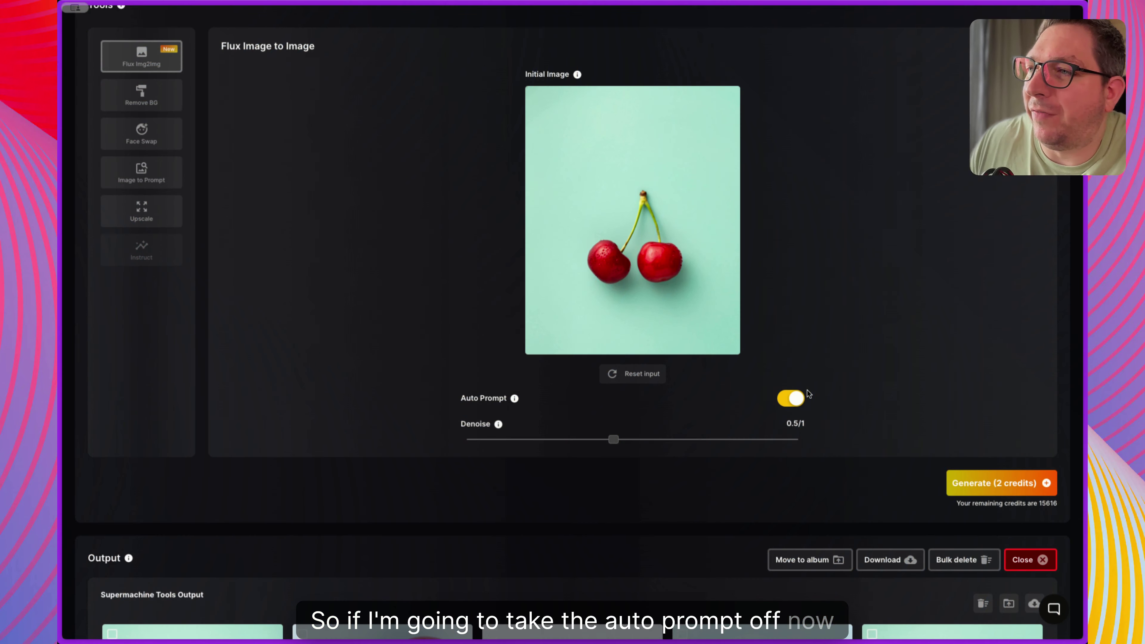
Step: Turn off Auto Prompt and set the prompt to 'a bunch of bananas on a cream background'
left_click(805, 394)
double_click(696, 487)
triple_click(665, 498)
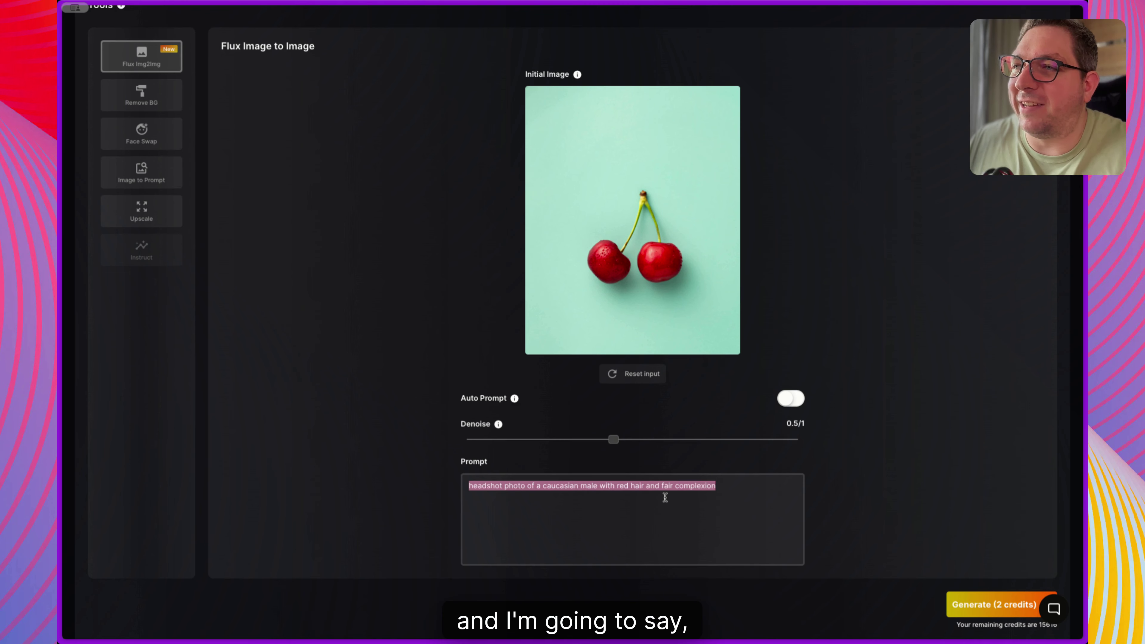
type("a bunch of banan")
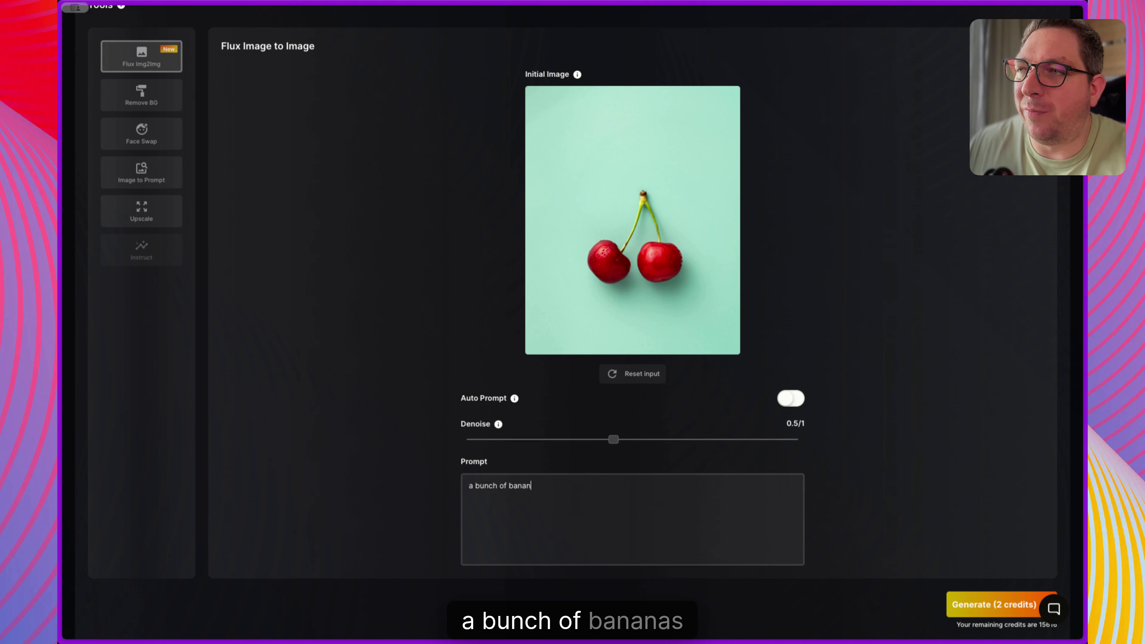
type("as on a cre")
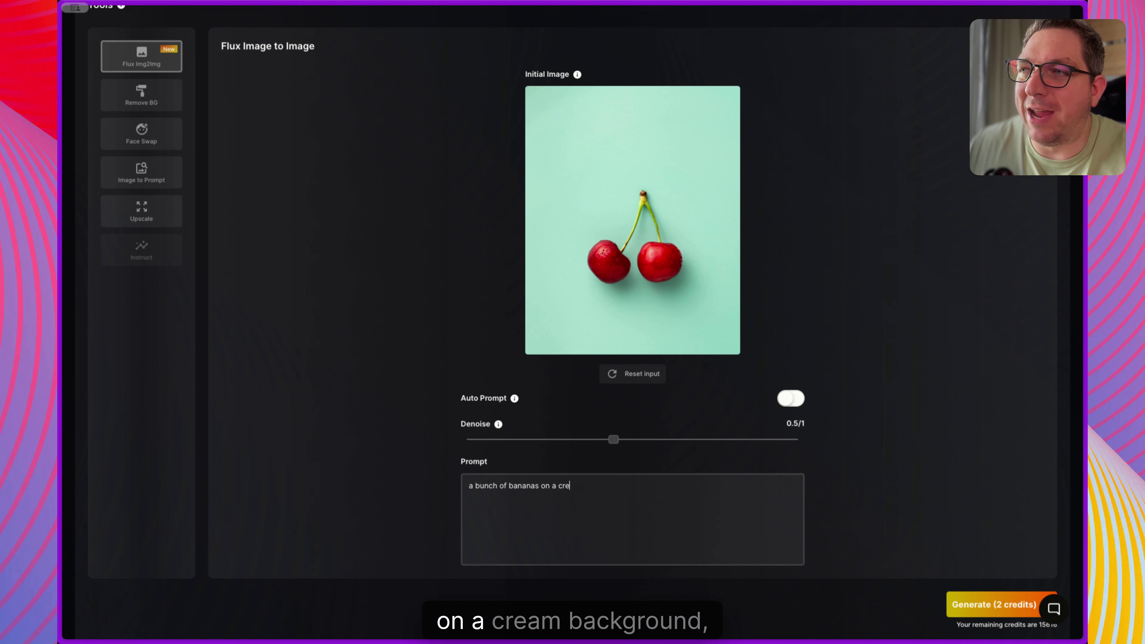
type("am background")
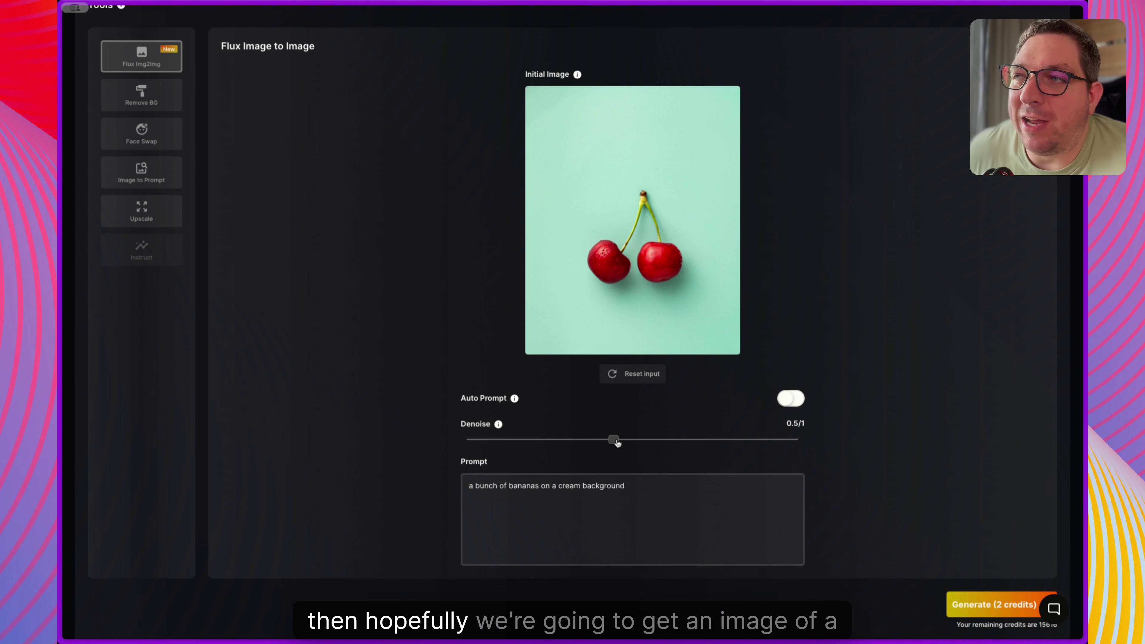
Step: Generate banana images at denoise 0.9
left_click(726, 443)
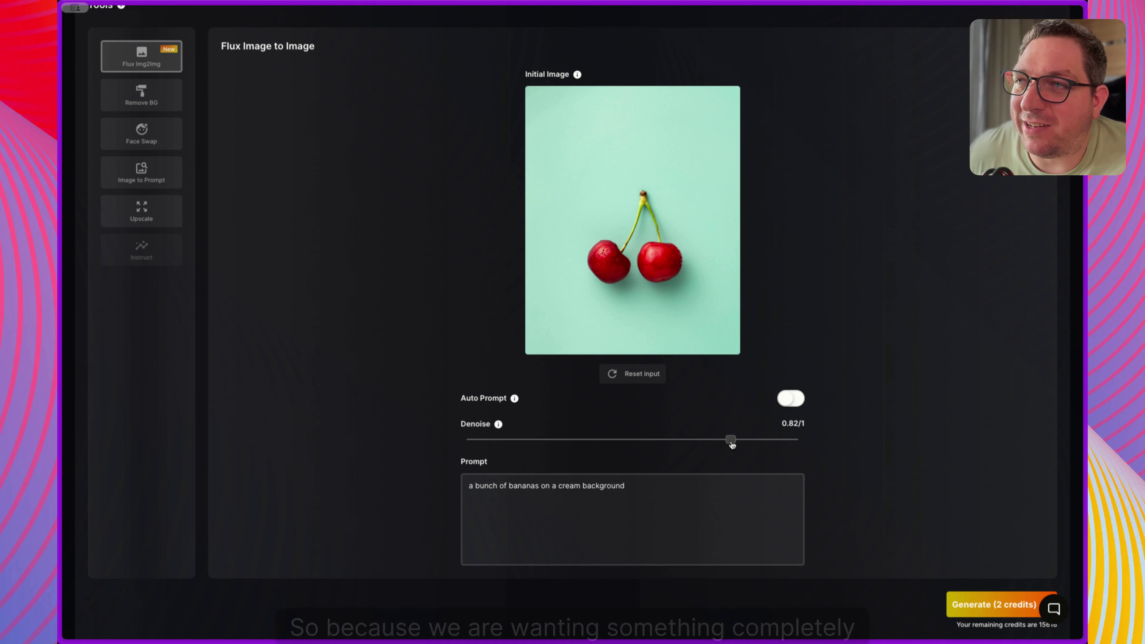
left_click_drag(725, 445, 769, 447)
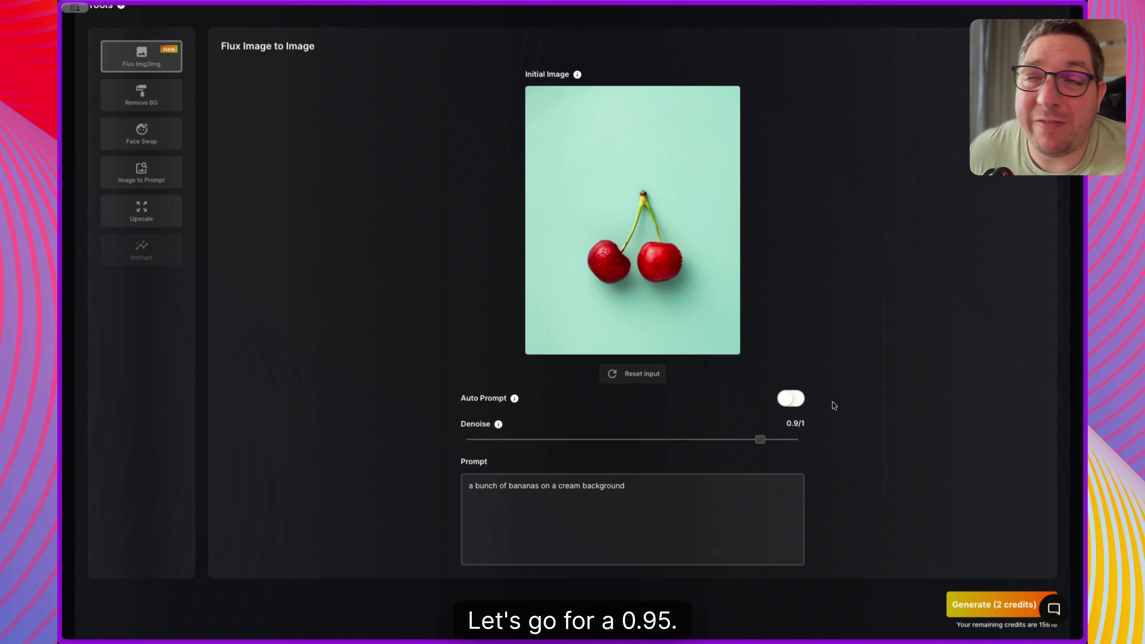
scroll(807, 389, "down", 1)
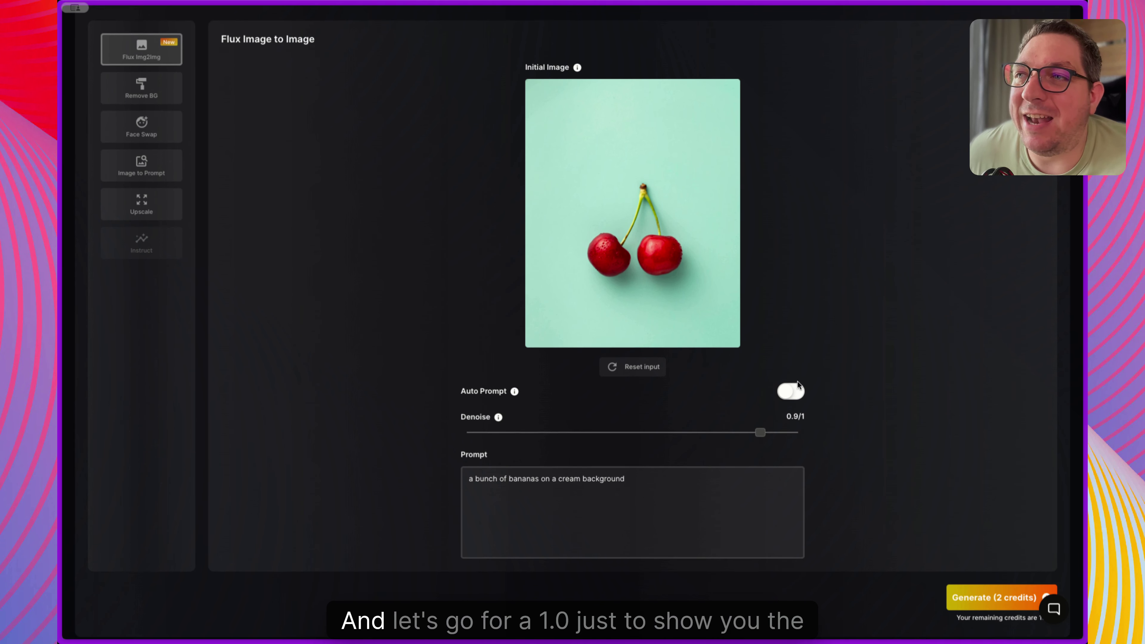
left_click(969, 594)
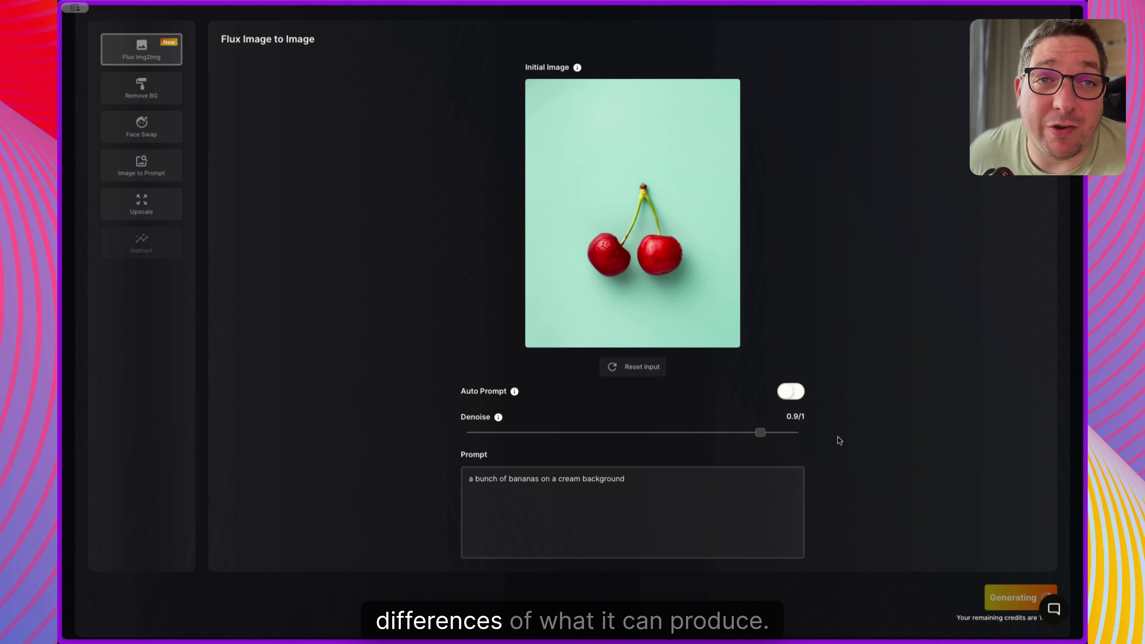
Step: Generate further banana images at denoise 0.95 and 1
scroll(818, 390, "down", 15)
scroll(795, 333, "up", 14)
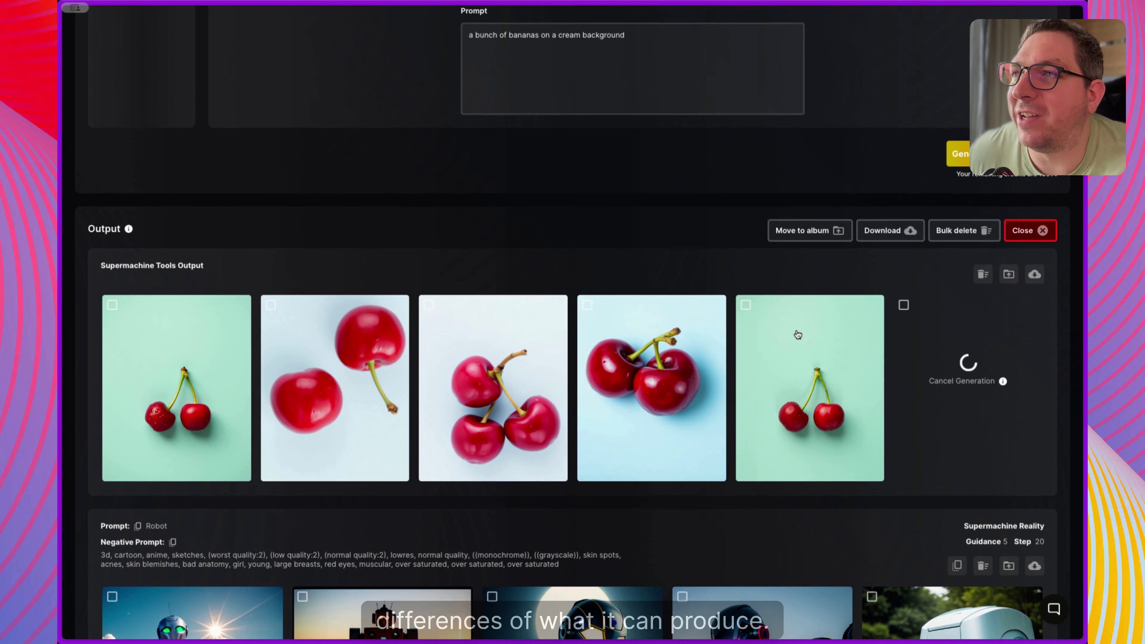
left_click_drag(764, 395, 775, 390)
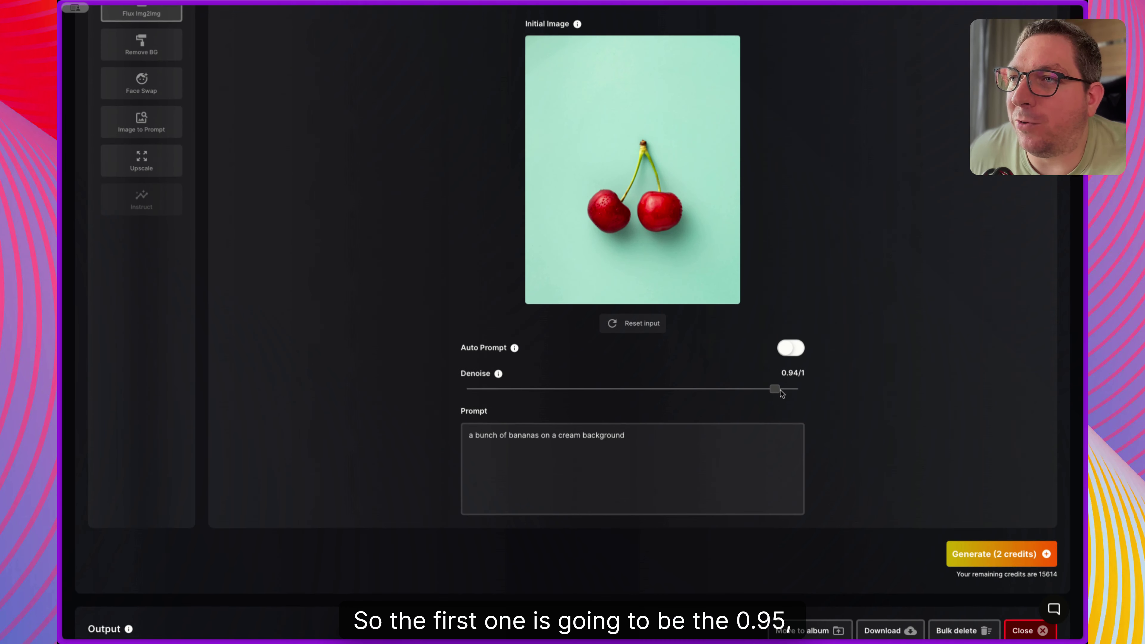
left_click(978, 554)
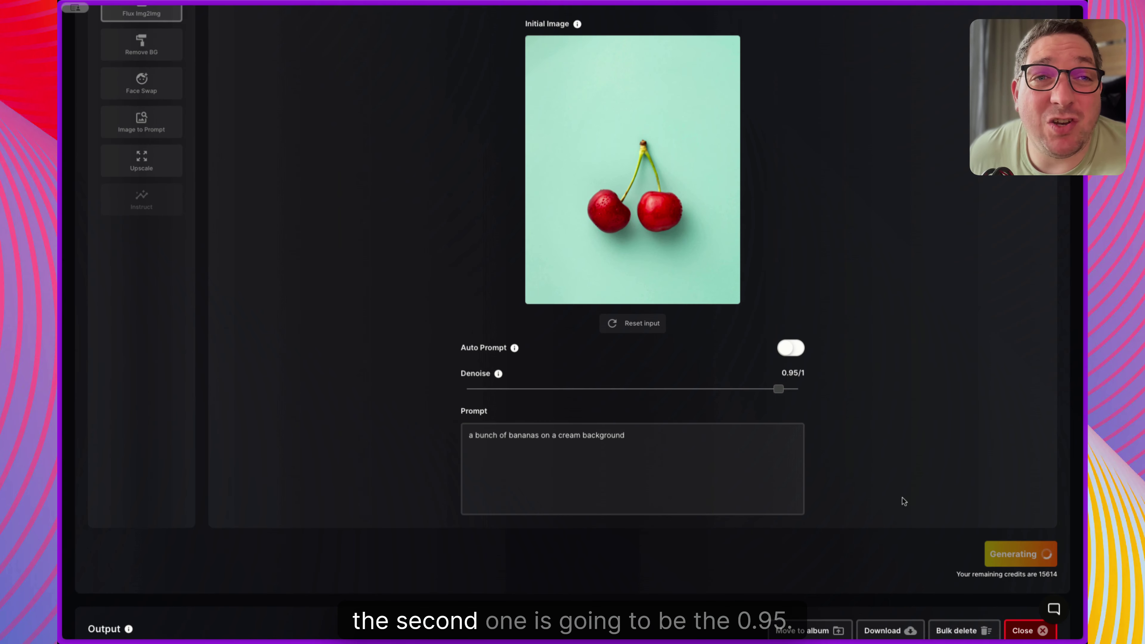
scroll(901, 496, "down", 10)
scroll(856, 333, "up", 8)
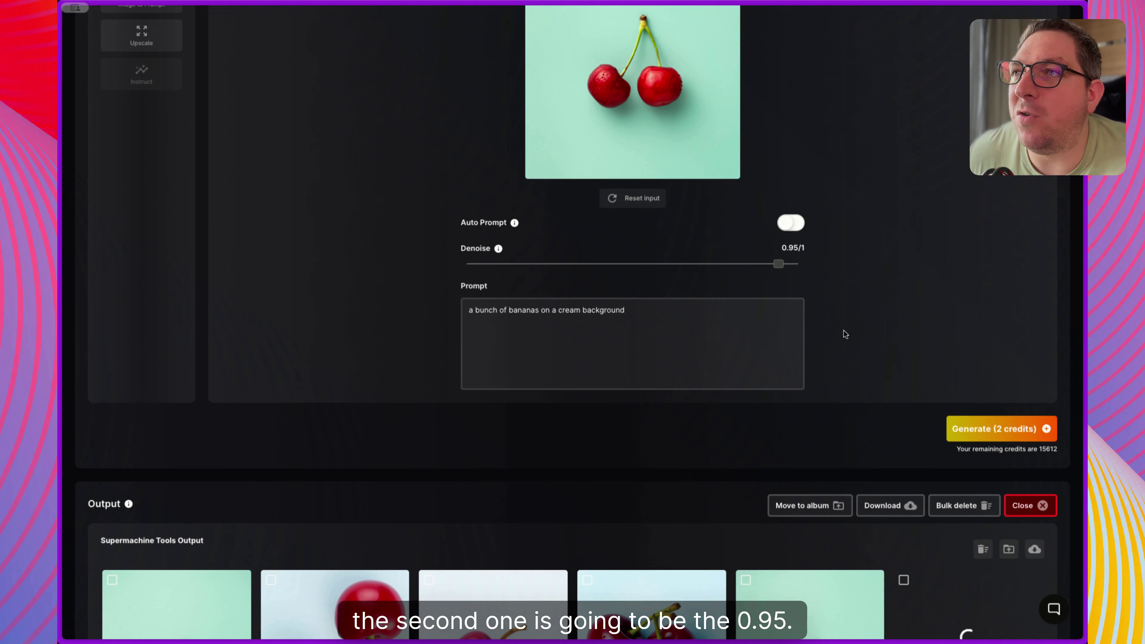
left_click_drag(782, 266, 799, 269)
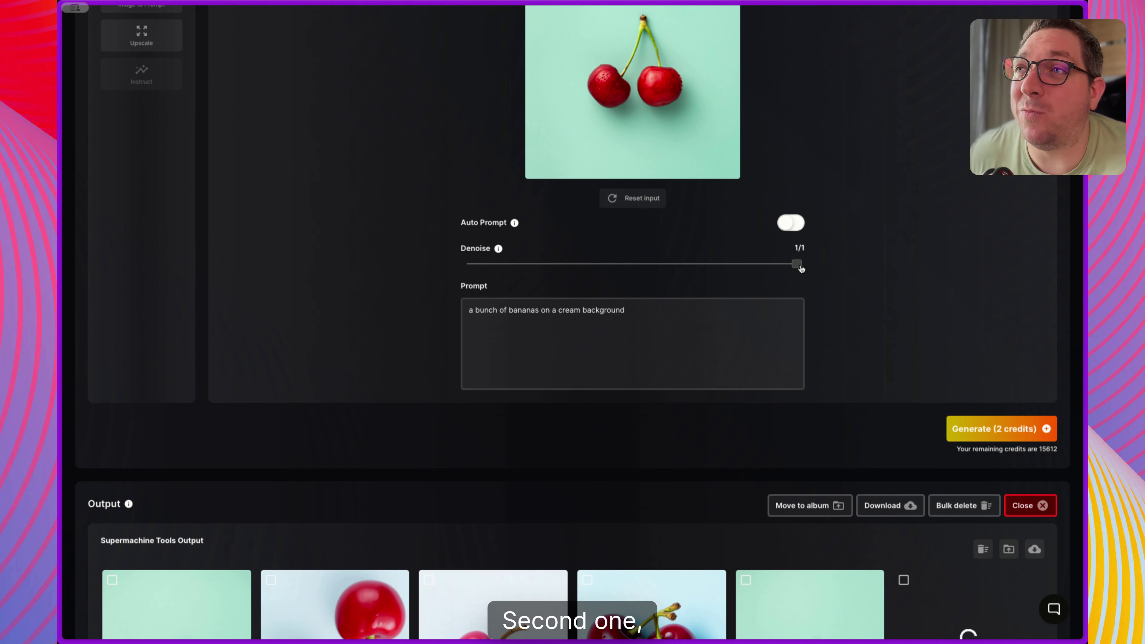
left_click(998, 437)
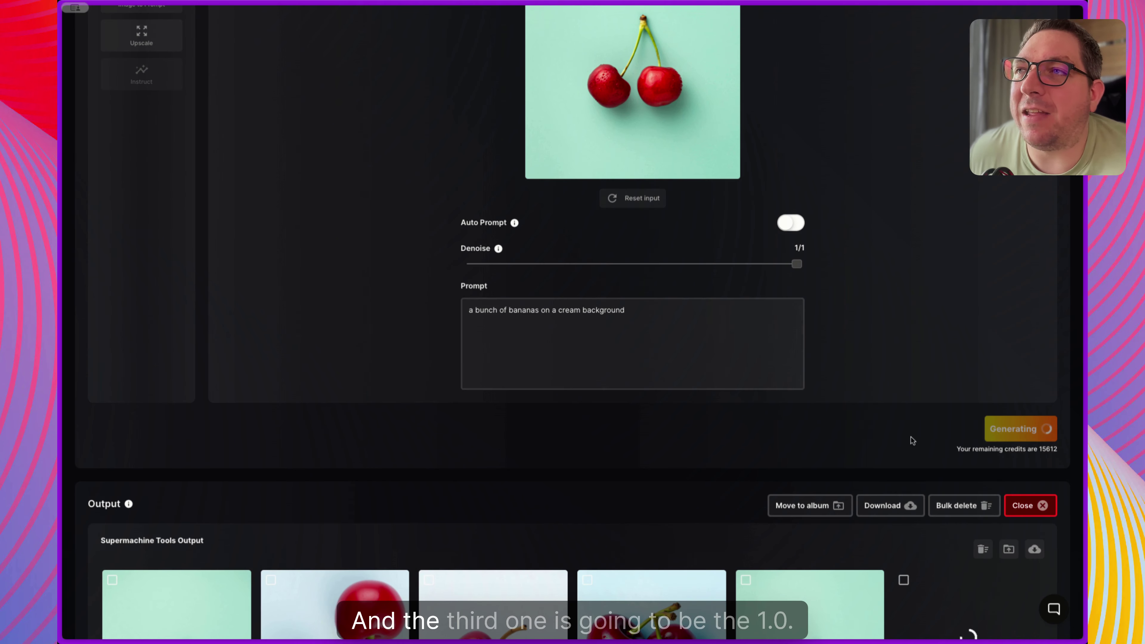
Step: Compare the three finished banana images against the cherry variations in the output gallery
scroll(812, 307, "up", 7)
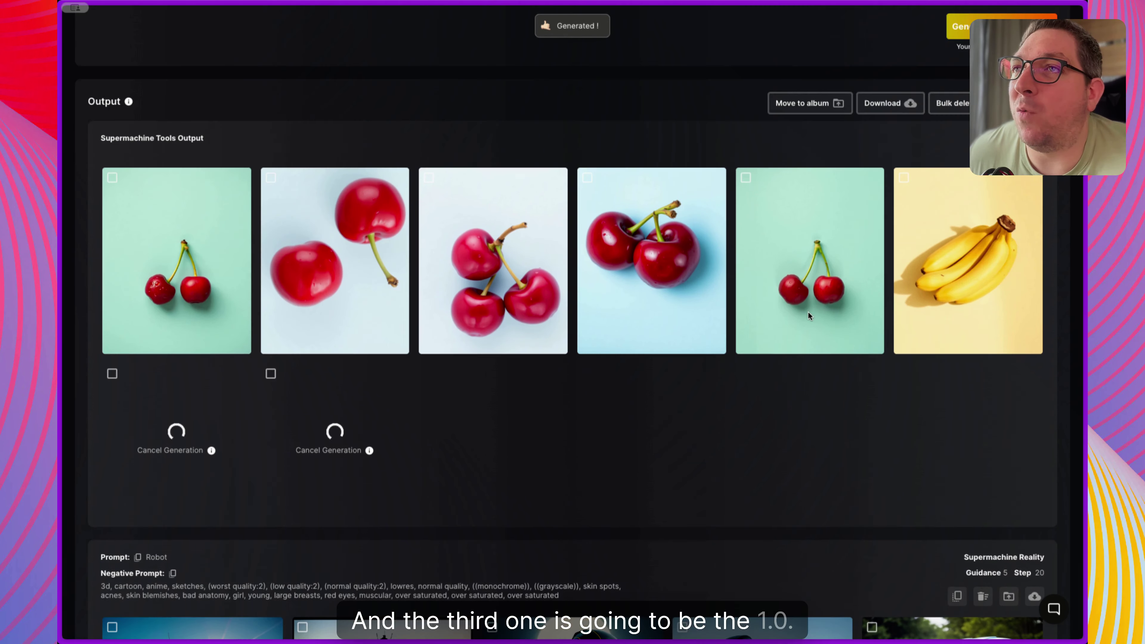
scroll(956, 433, "down", 2)
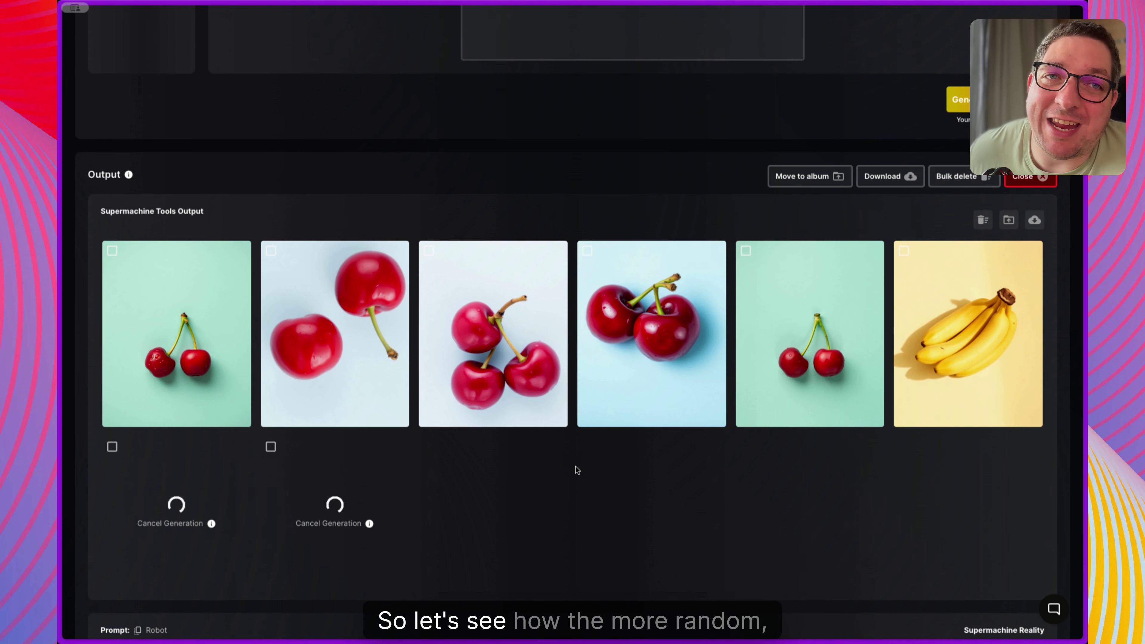
scroll(475, 459, "down", 1)
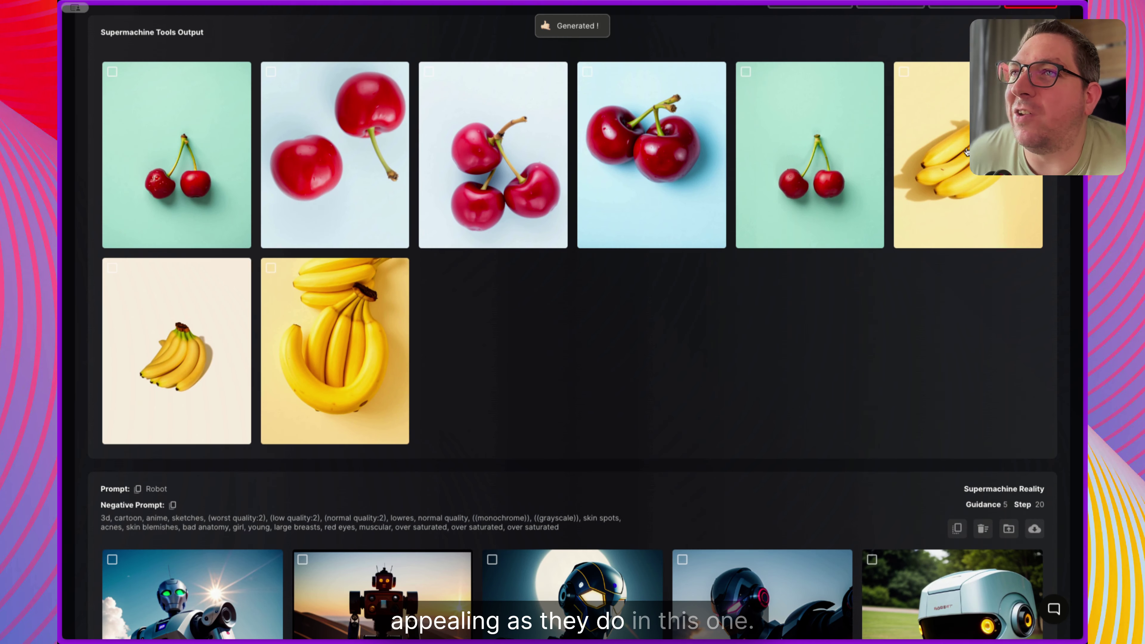
scroll(350, 360, "up", 1)
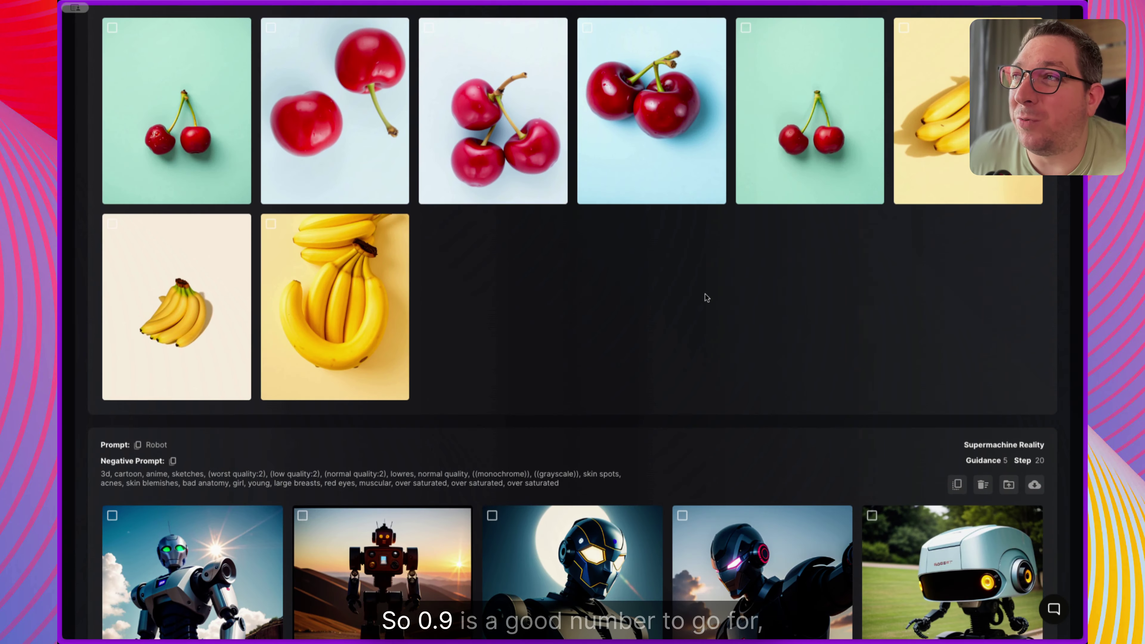
scroll(705, 294, "up", 1)
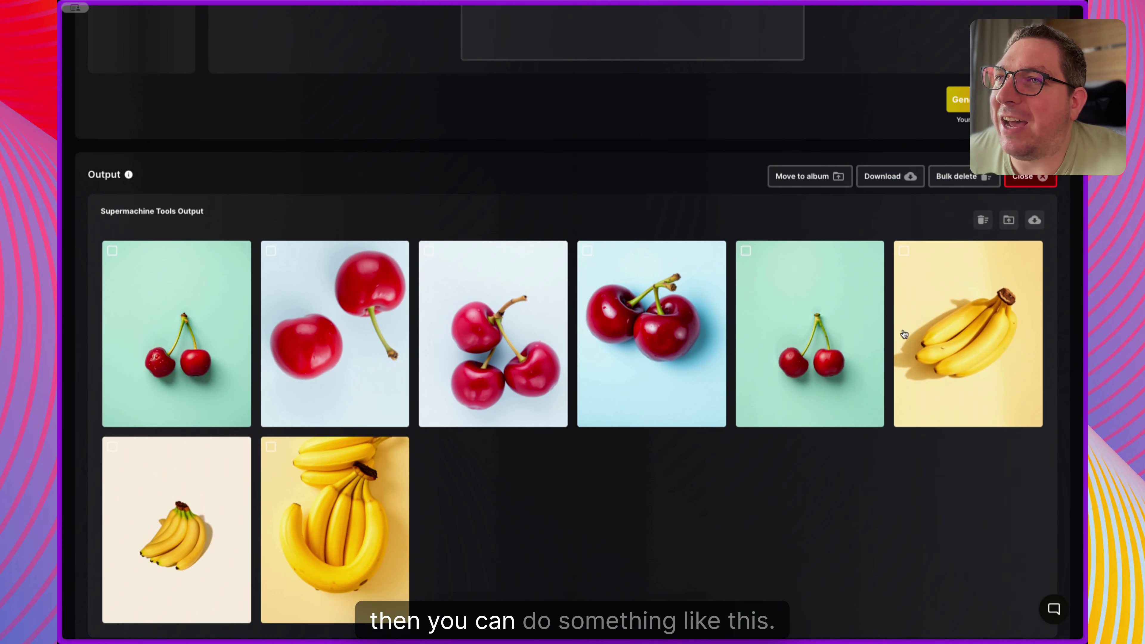
Step: Change the prompt to 'a bunch of grapes on a purple background' and generate at denoise 0.9
scroll(907, 339, "up", 5)
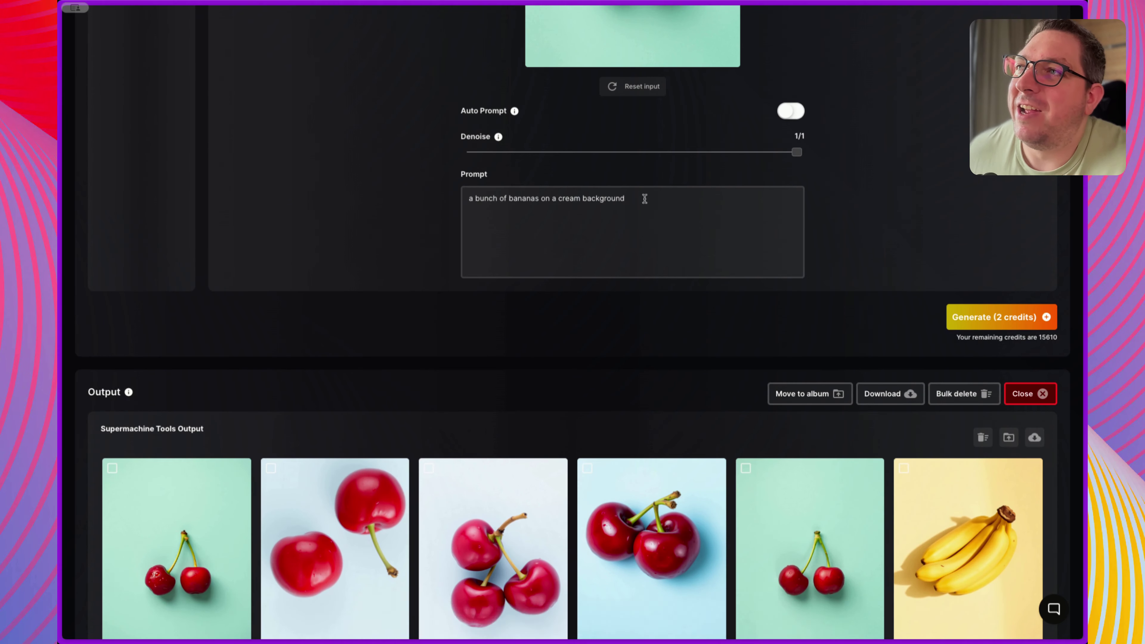
scroll(618, 213, "up", 4)
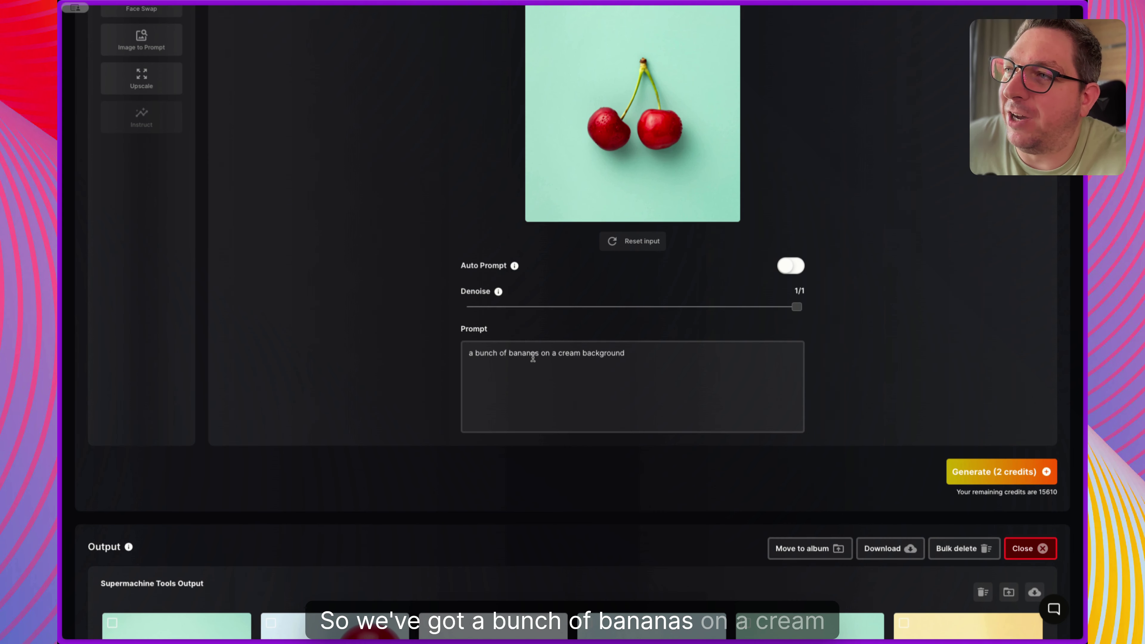
double_click(530, 354)
type("grape")
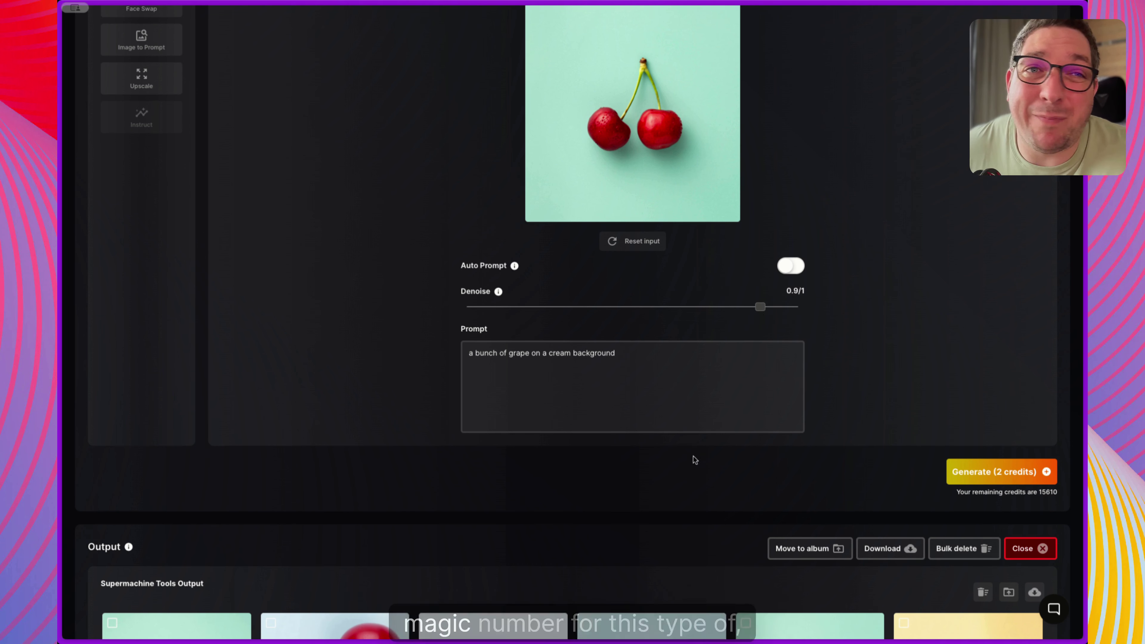
left_click(678, 375)
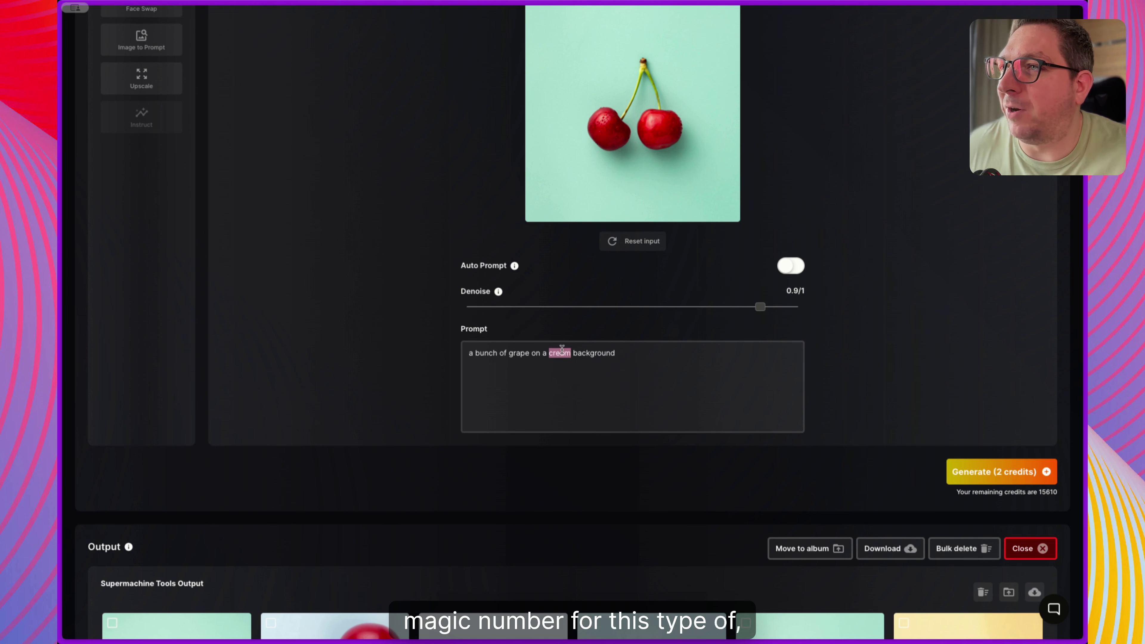
type("e")
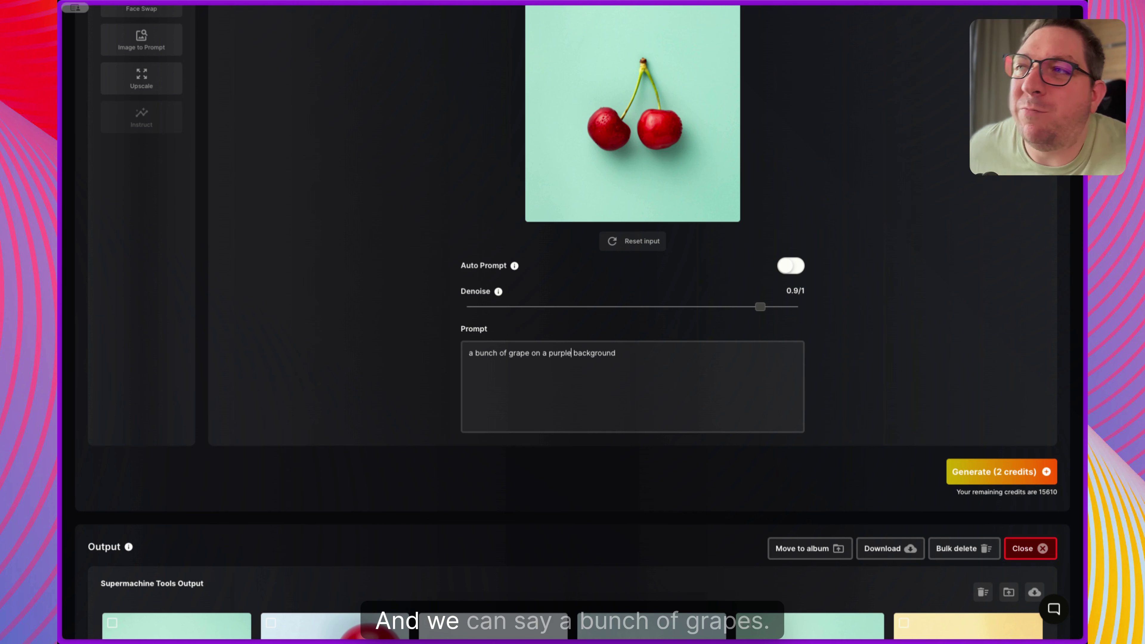
left_click(530, 353)
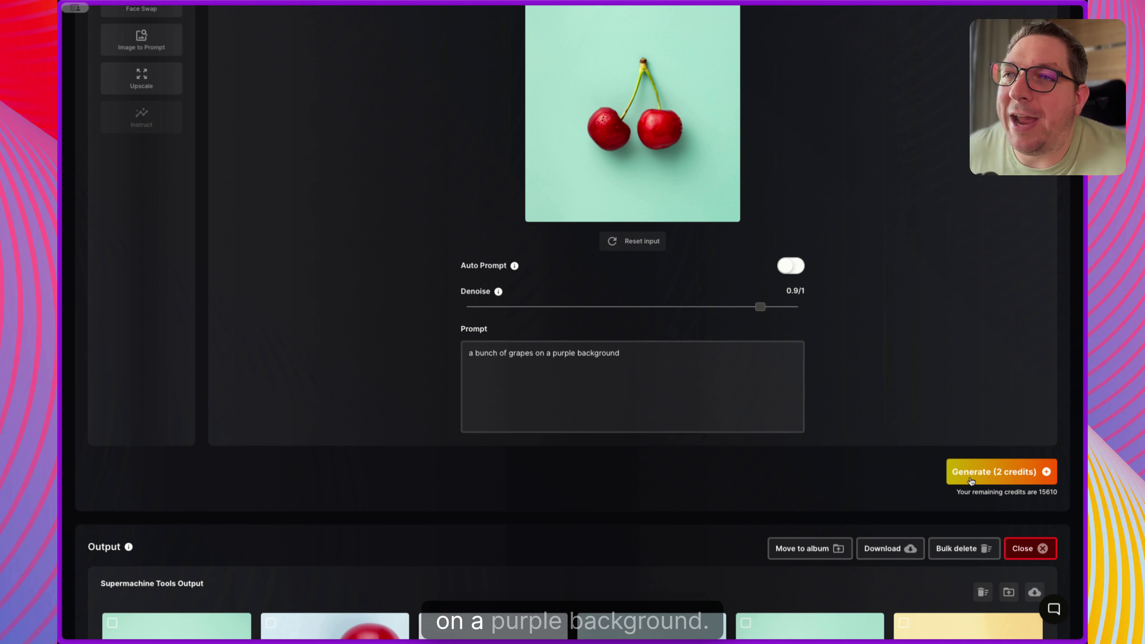
left_click(969, 479)
scroll(955, 482, "down", 5)
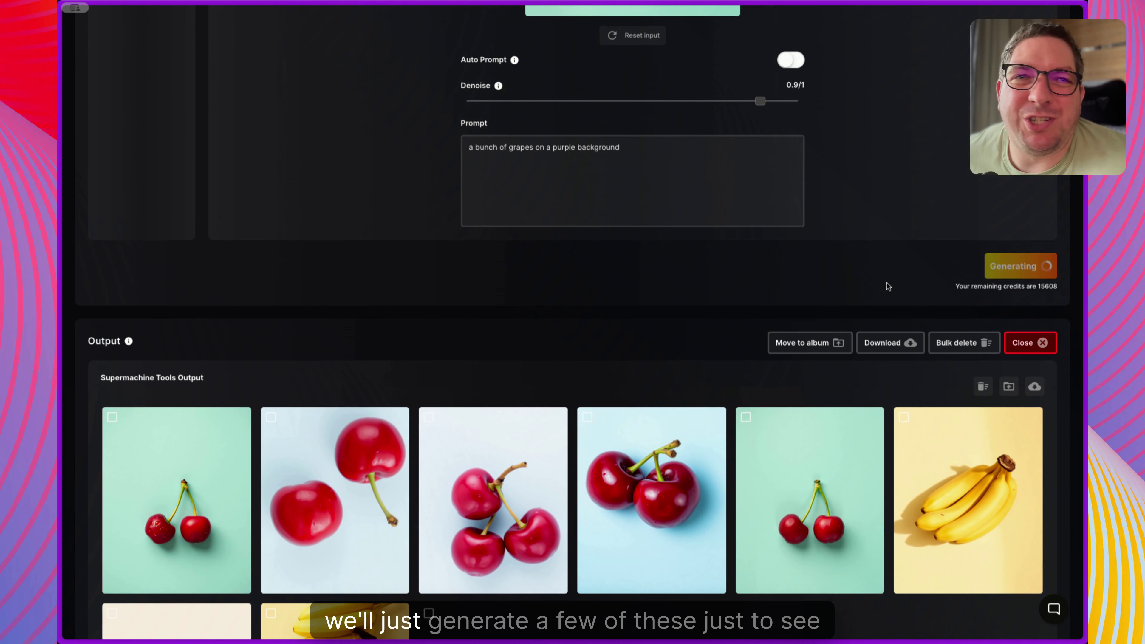
scroll(877, 287, "down", 4)
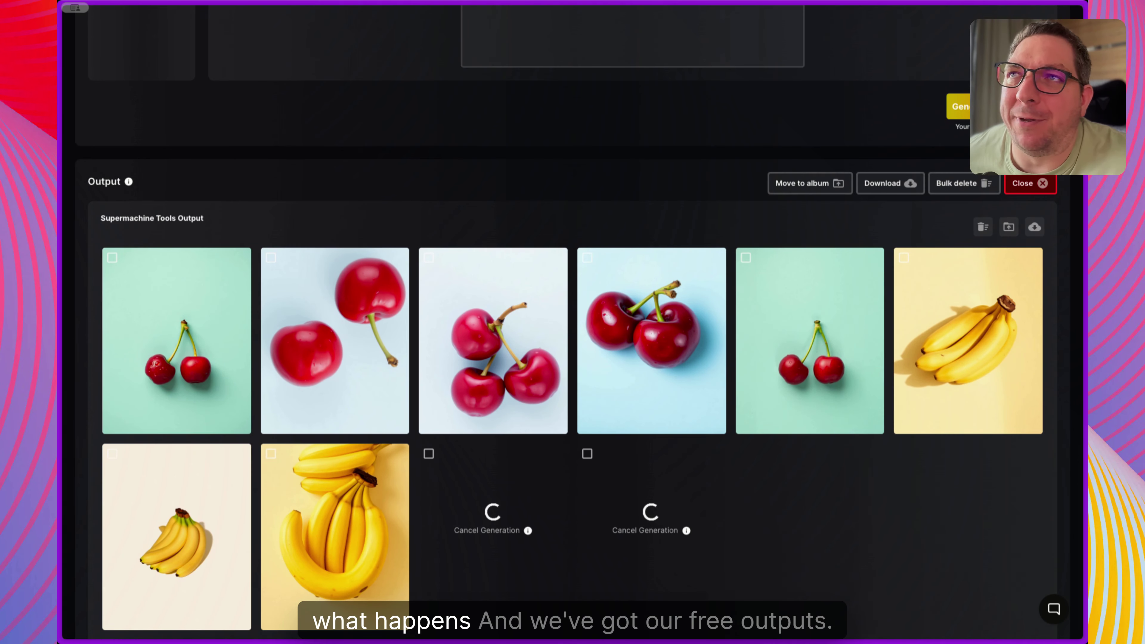
Step: Enlarge the dark grapes image for a closer look, then close the preview
scroll(872, 441, "down", 2)
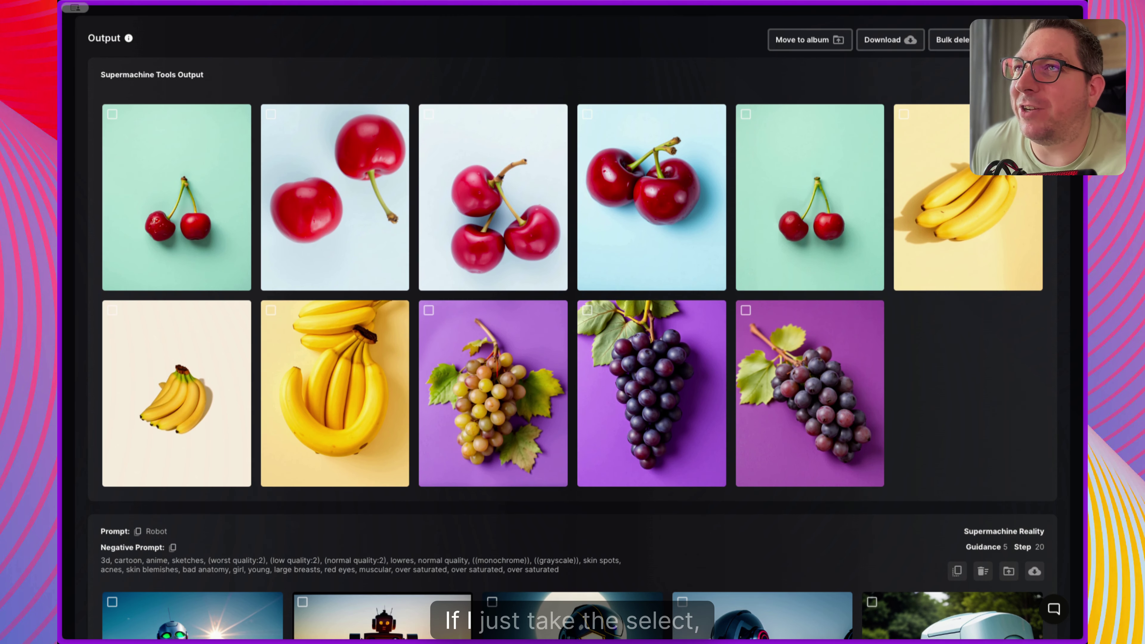
mouse_move(646, 419)
scroll(646, 420, "down", 1)
left_click(646, 406)
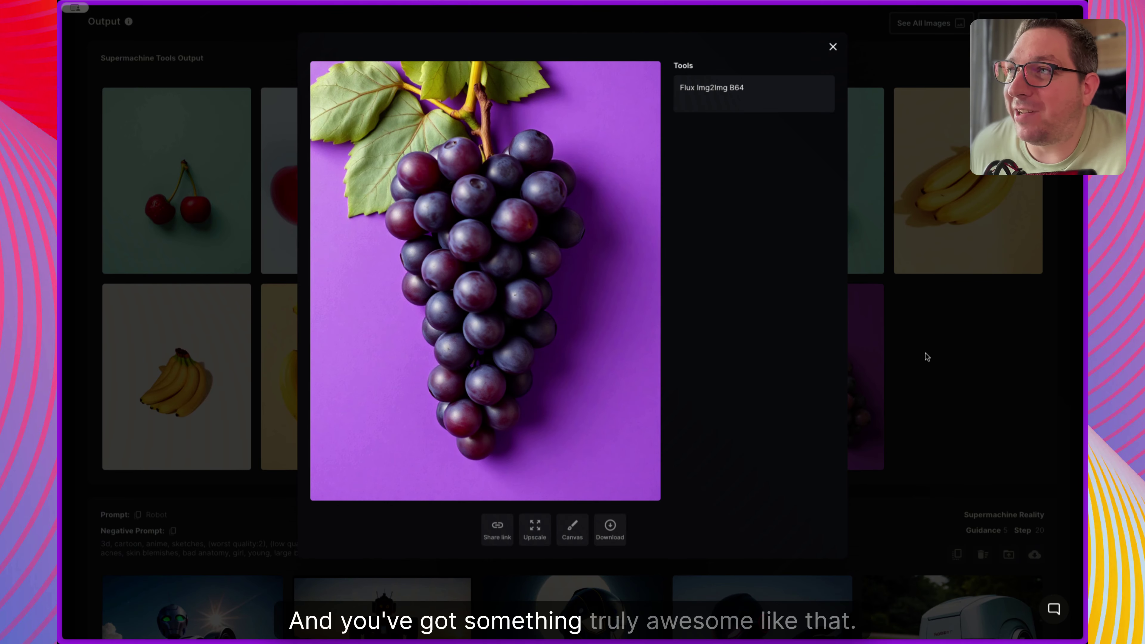
left_click(902, 379)
mouse_move(848, 395)
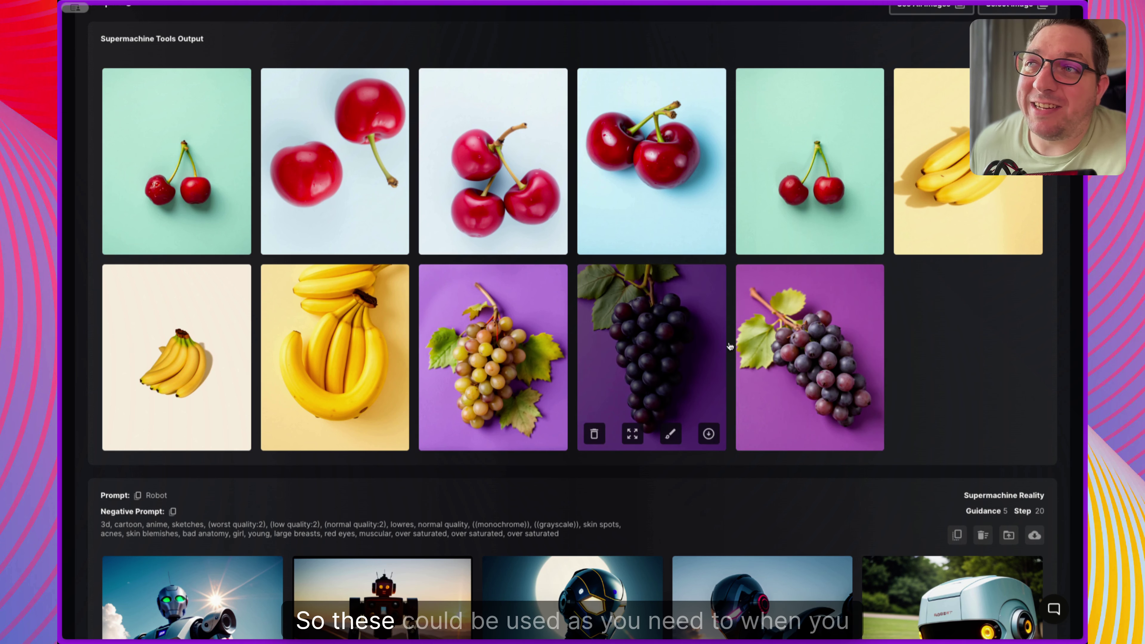
scroll(653, 350, "up", 4)
scroll(653, 350, "down", 5)
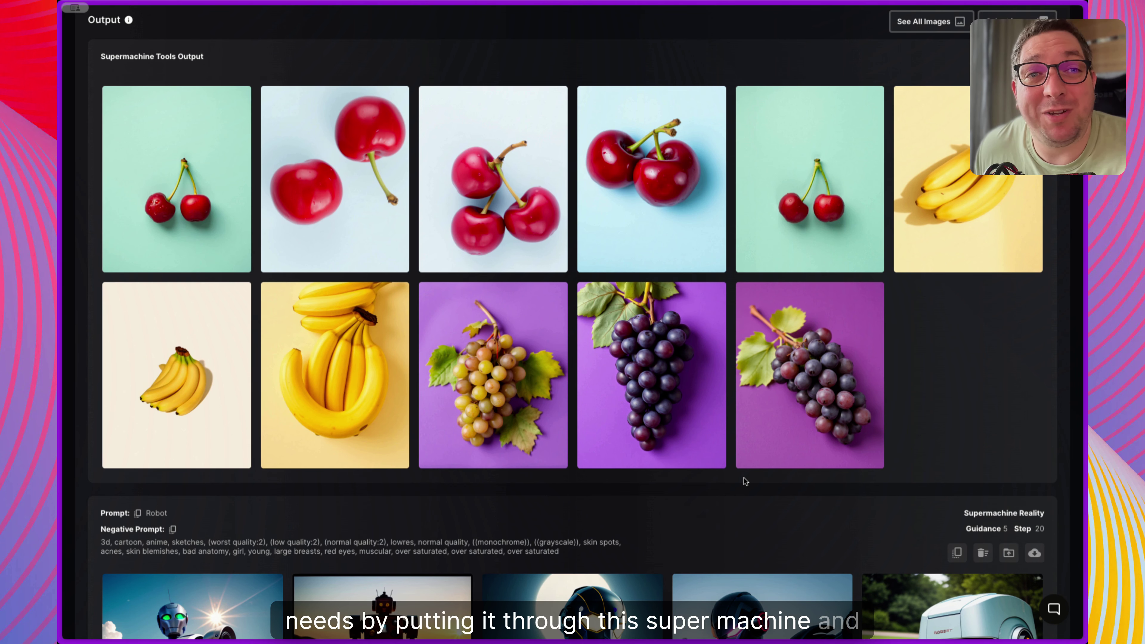
Step: Review the Flux Image to Image settings with the man's headshot as initial image at denoise 0.8
scroll(744, 478, "up", 15)
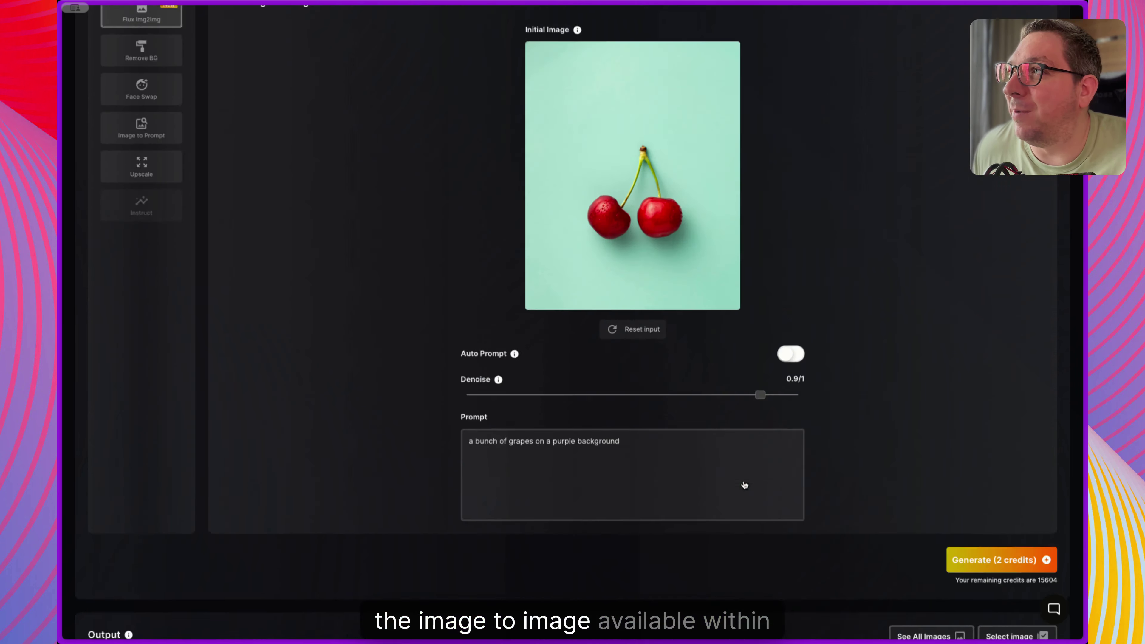
scroll(702, 499, "down", 15)
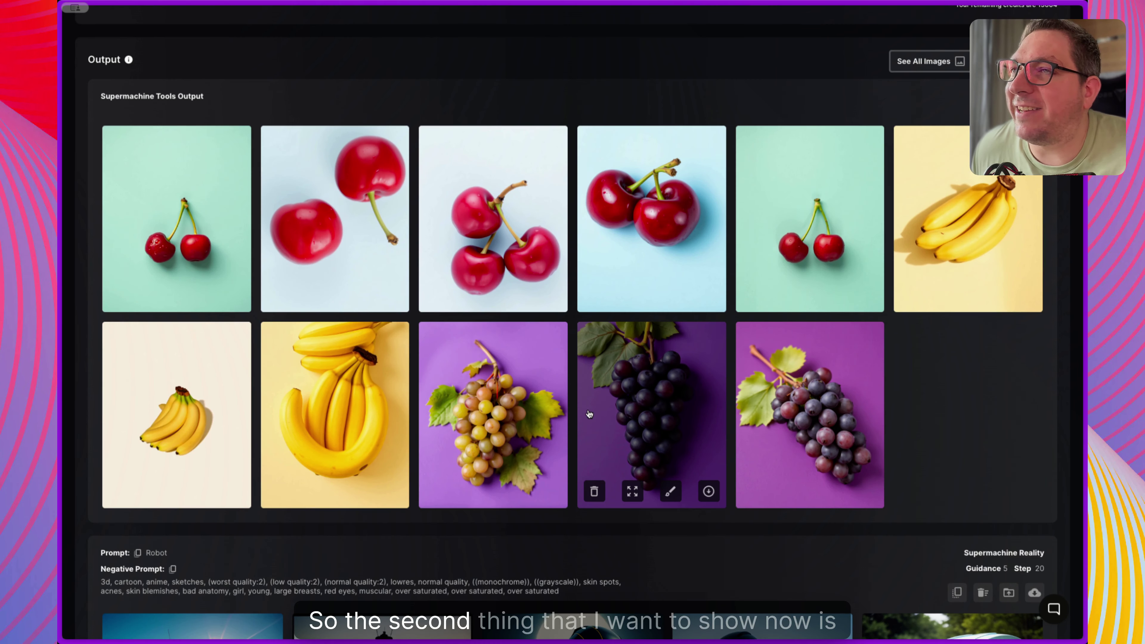
scroll(587, 418, "up", 1)
scroll(597, 433, "up", 2)
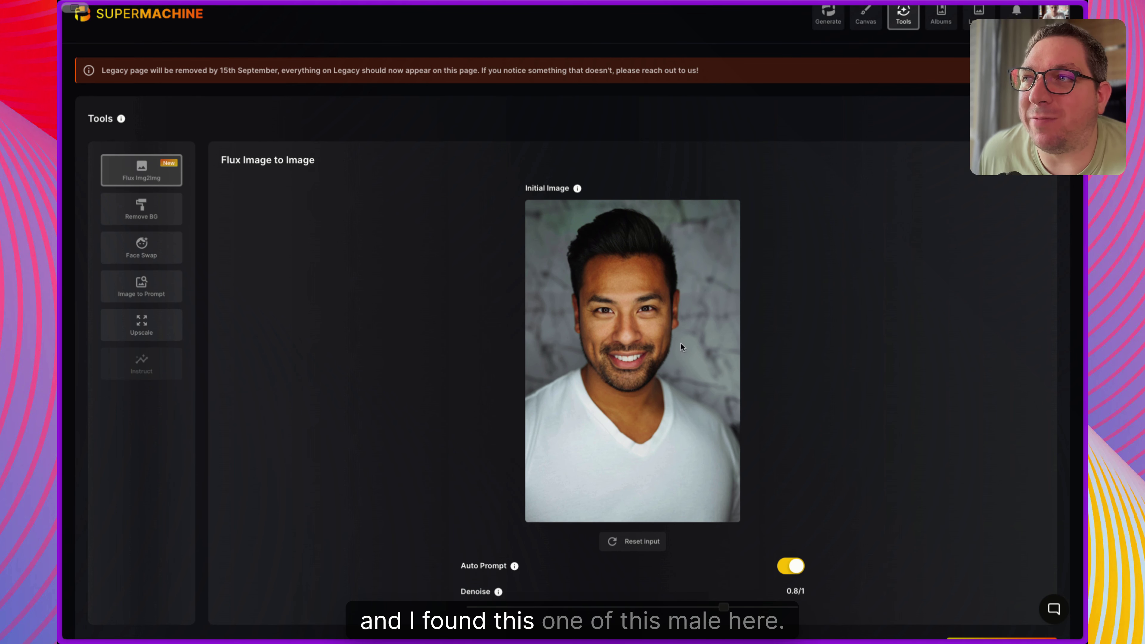
Step: Generate headshot variations at denoise 0.8 and 0.85
scroll(609, 318, "down", 2)
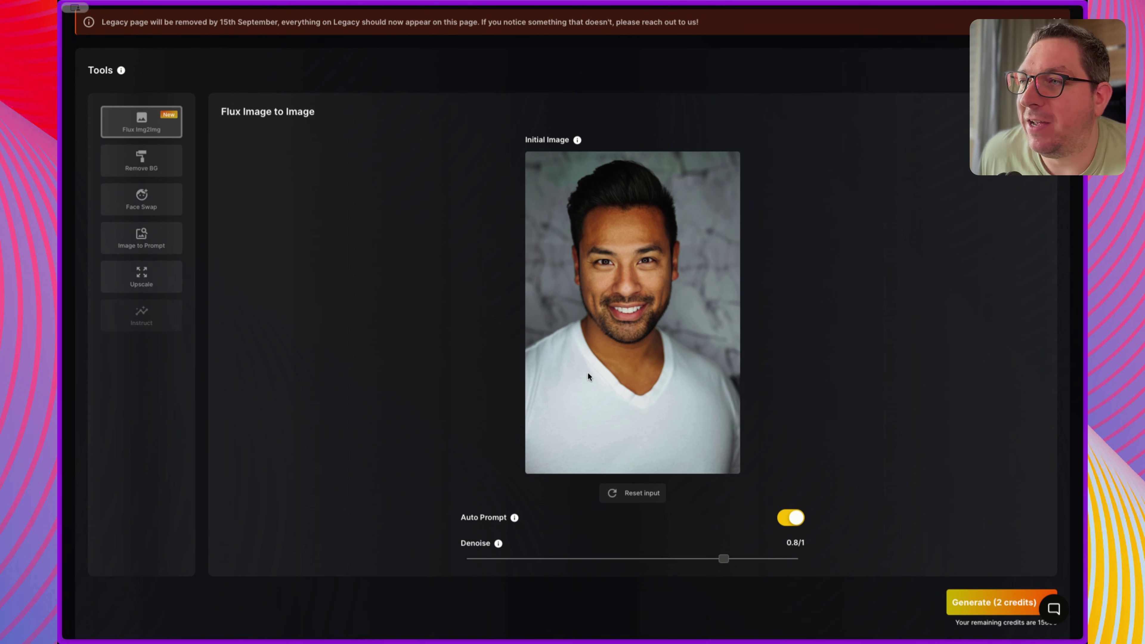
scroll(499, 489, "down", 1)
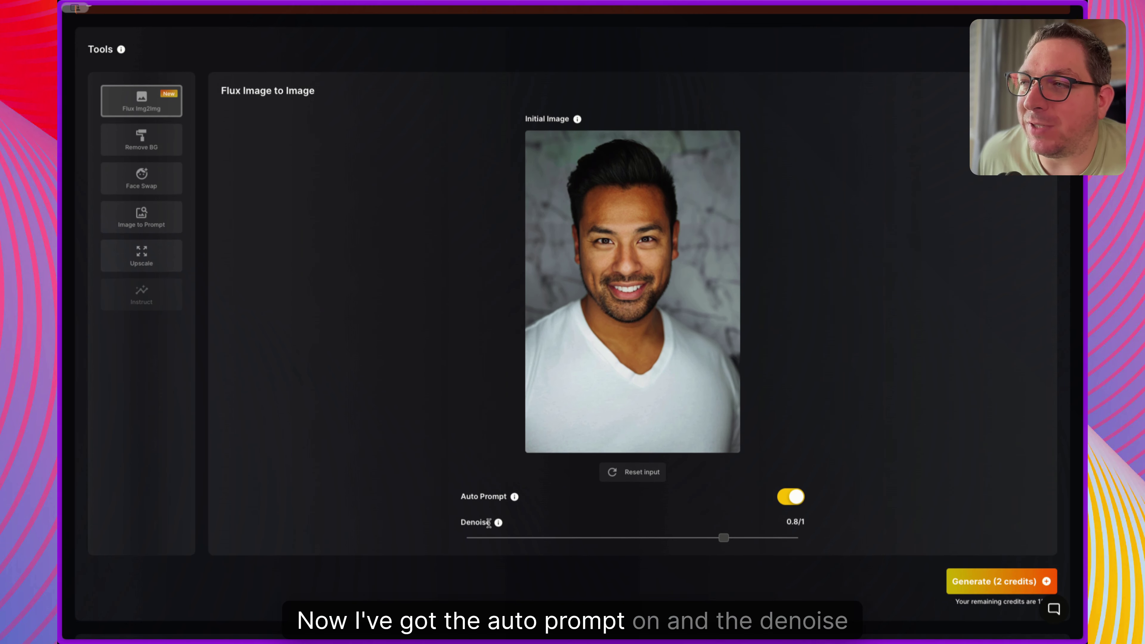
scroll(842, 436, "down", 1)
scroll(852, 433, "down", 1)
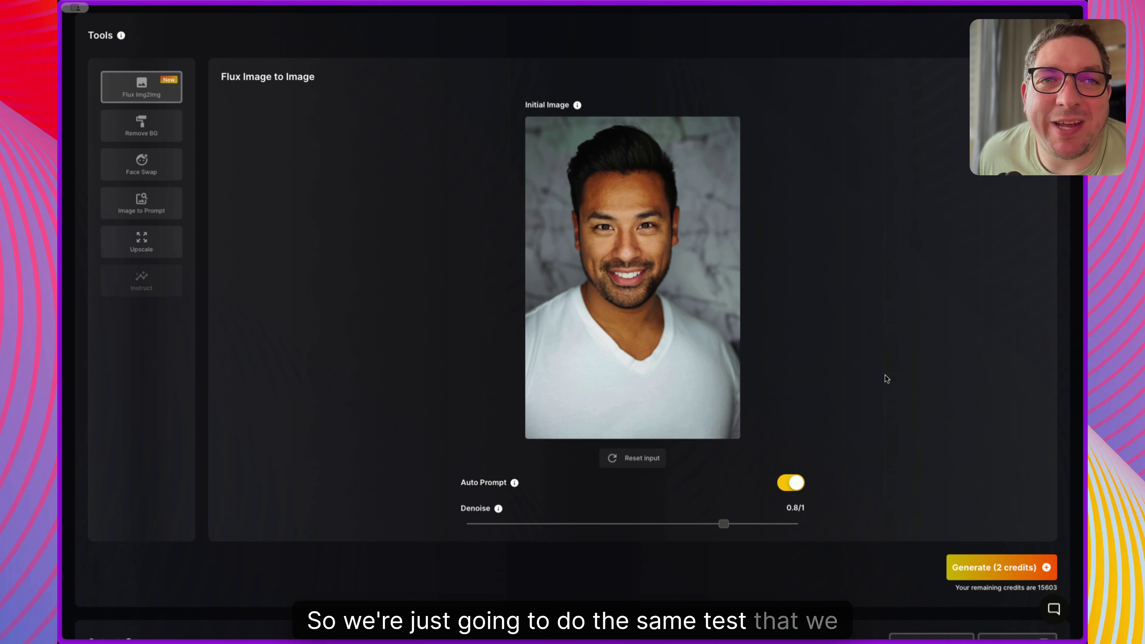
scroll(904, 389, "down", 2)
left_click(1000, 558)
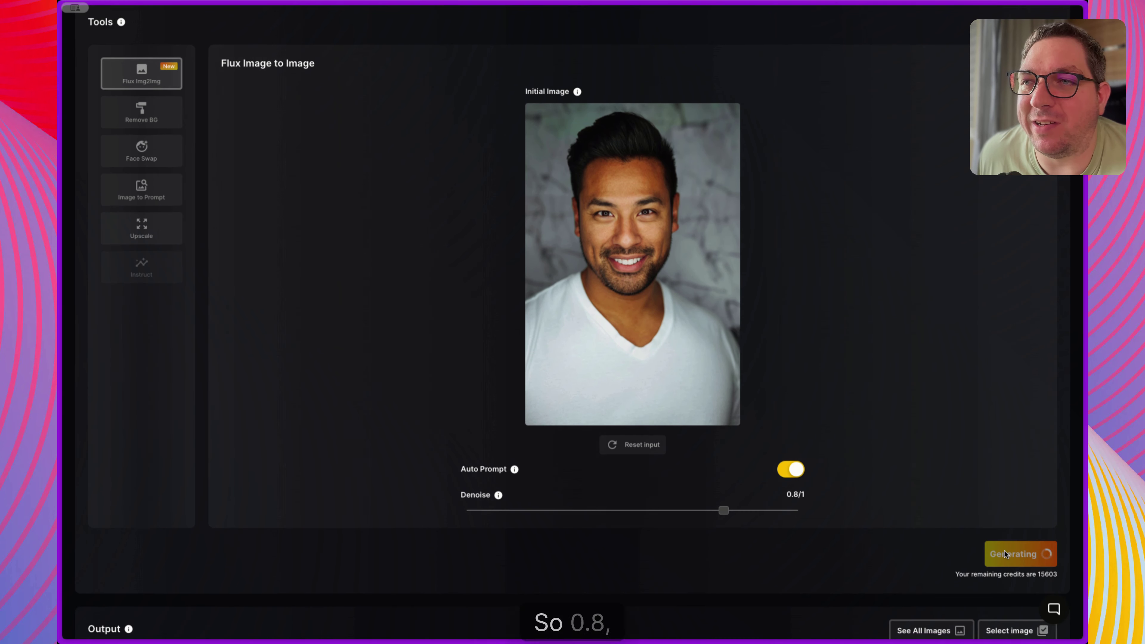
scroll(852, 422, "down", 6)
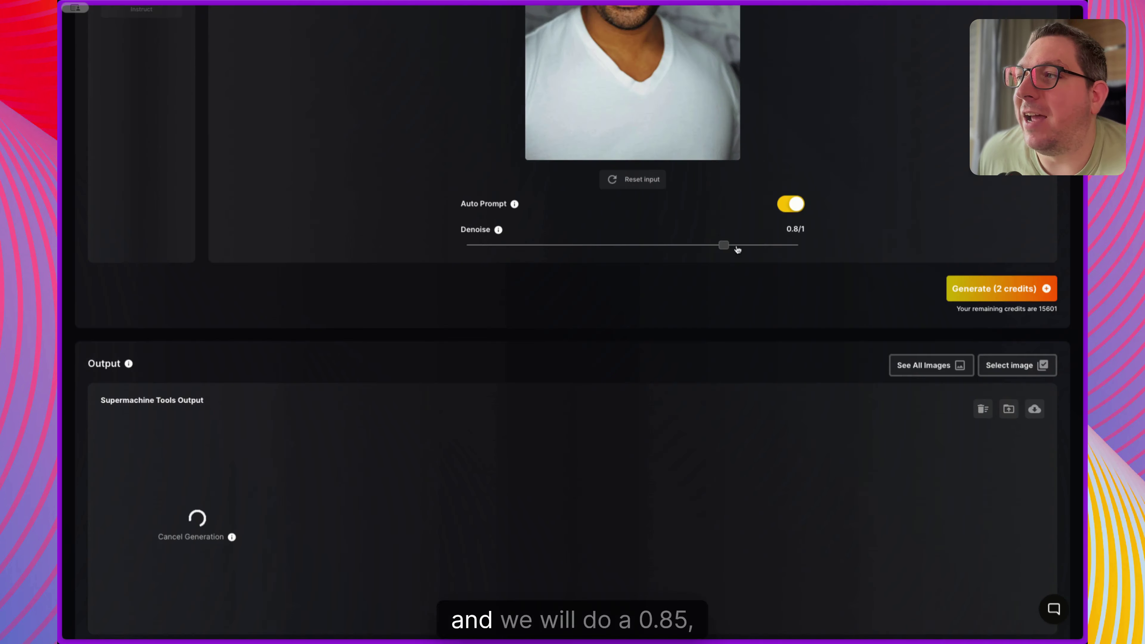
left_click(990, 286)
Step: Generate further headshot variations at denoise 0.9 and 0.95
scroll(787, 255, "down", 7)
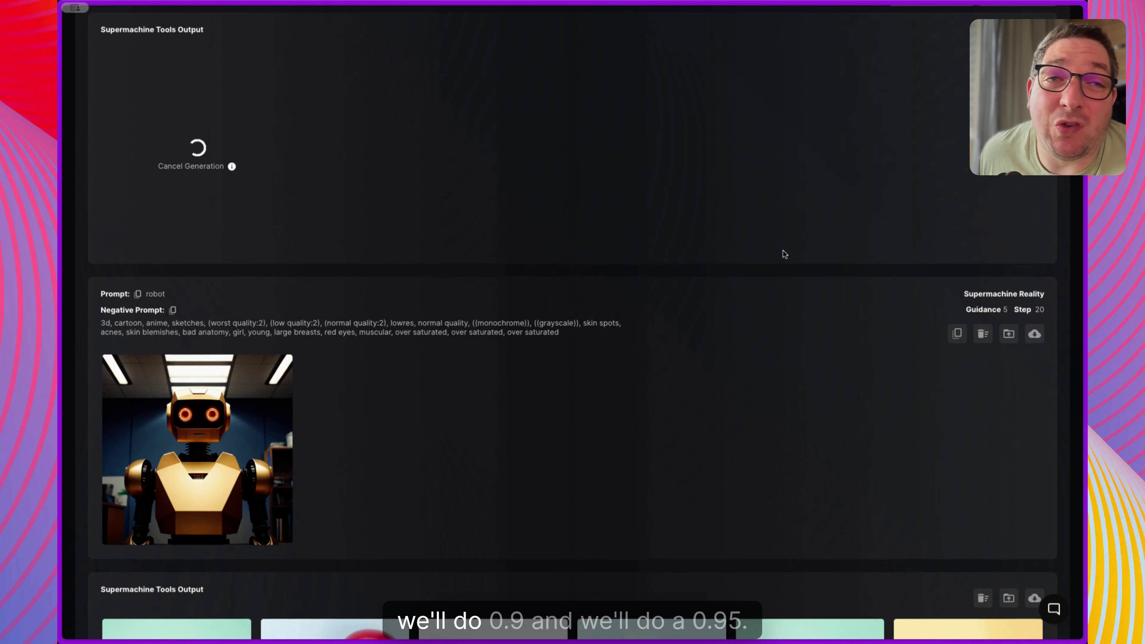
scroll(779, 251, "up", 10)
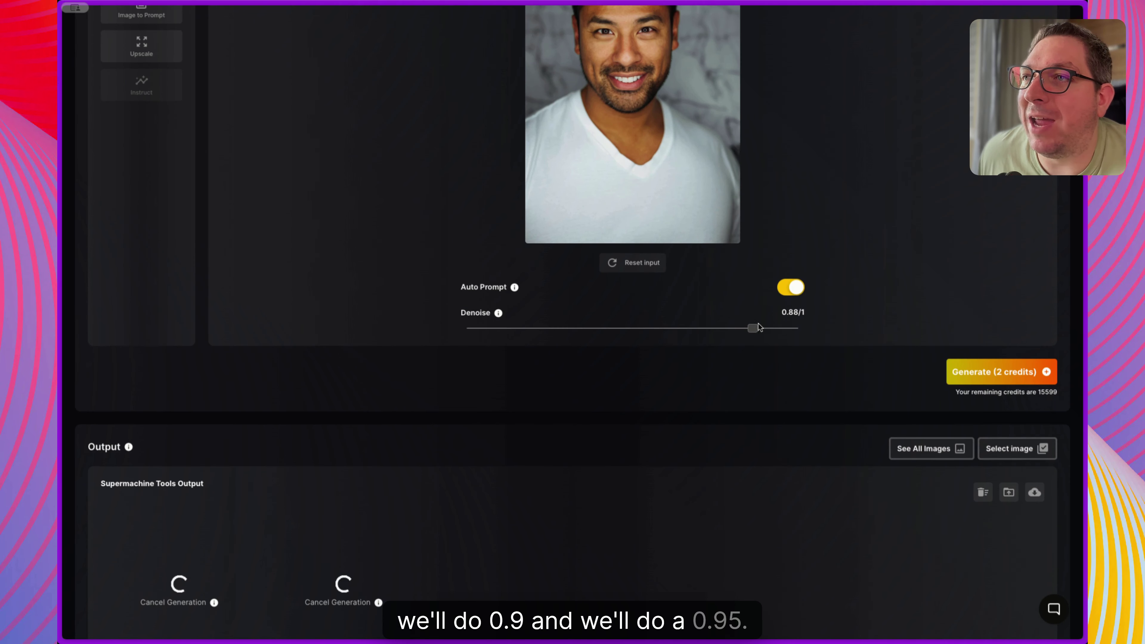
left_click(1002, 372)
scroll(882, 354, "down", 10)
scroll(826, 340, "up", 6)
left_click_drag(760, 143, 779, 144)
left_click(968, 187)
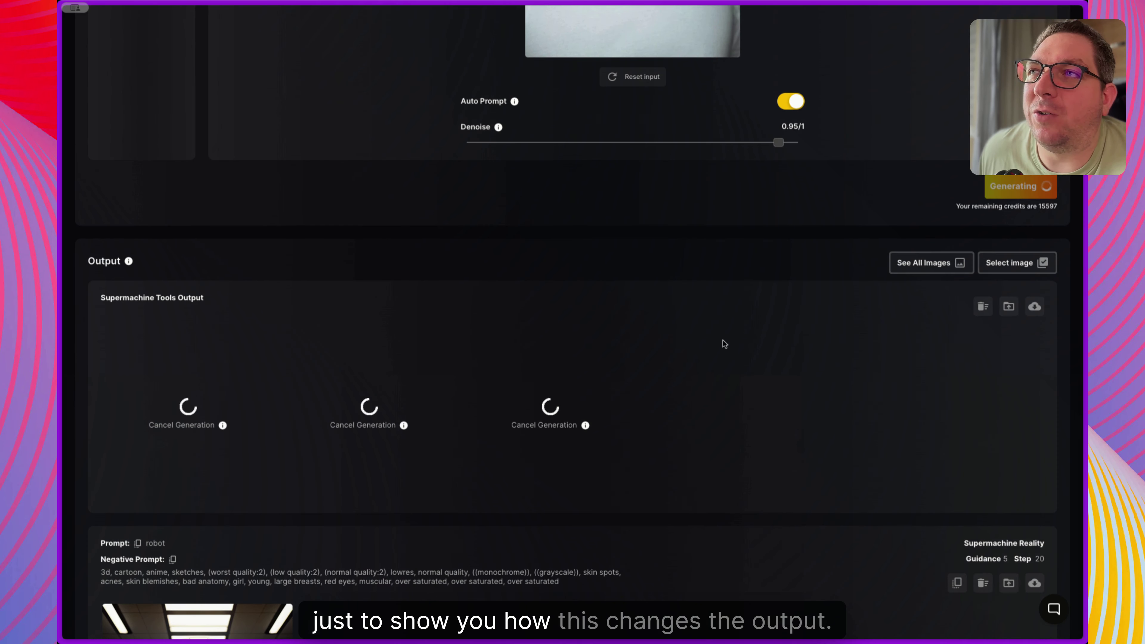
scroll(706, 352, "down", 5)
scroll(702, 356, "up", 7)
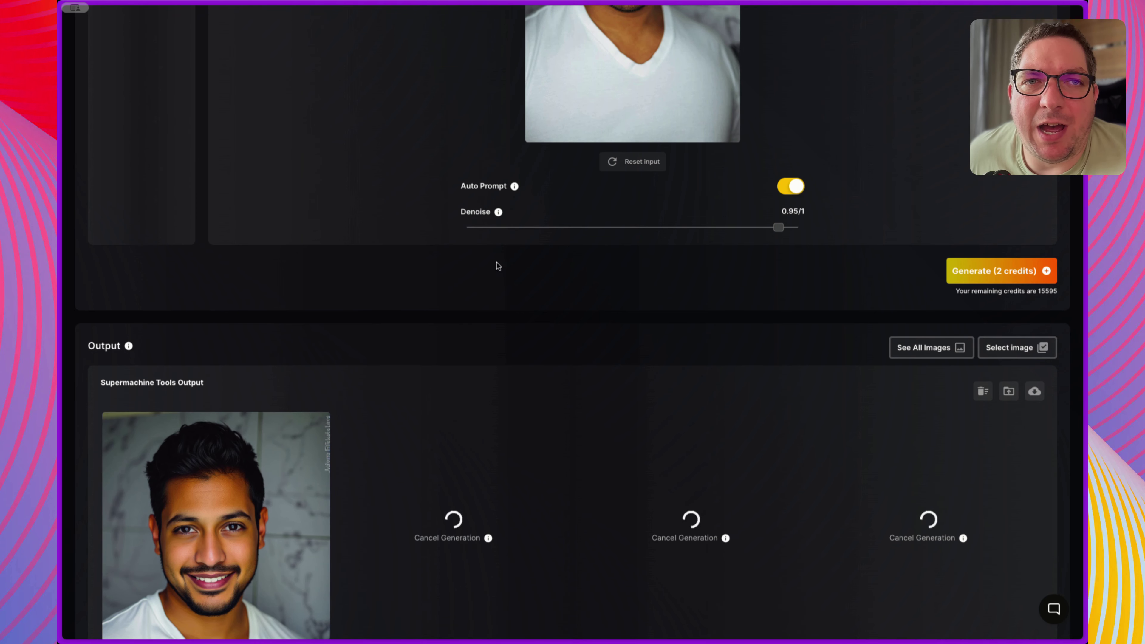
Step: Review the four finished male portrait variations in the output
scroll(492, 261, "up", 5)
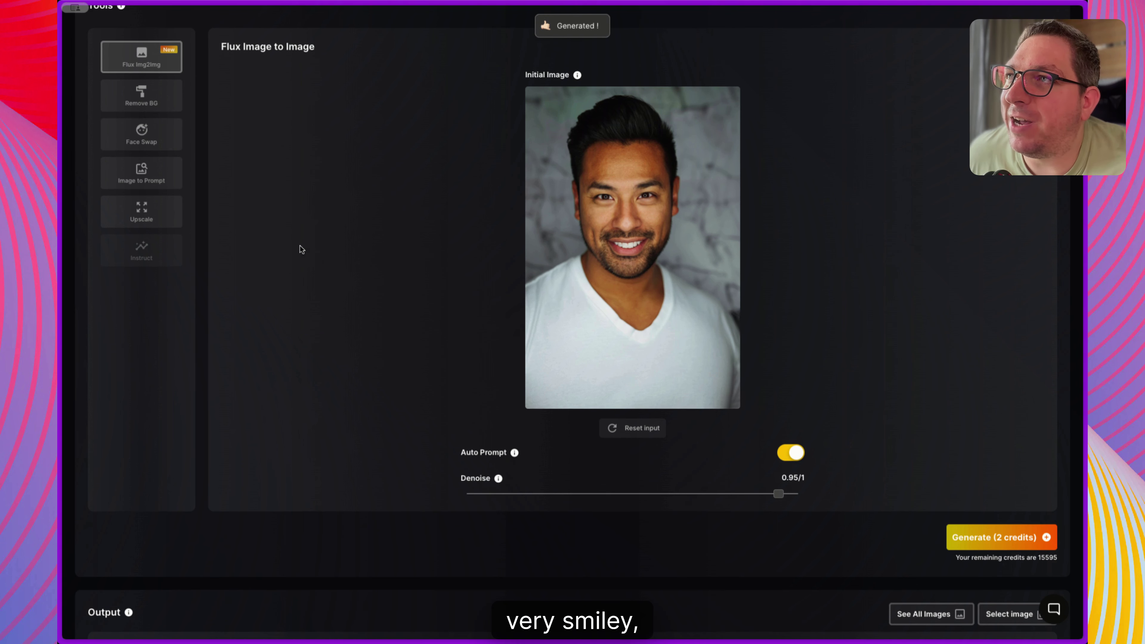
scroll(291, 246, "down", 5)
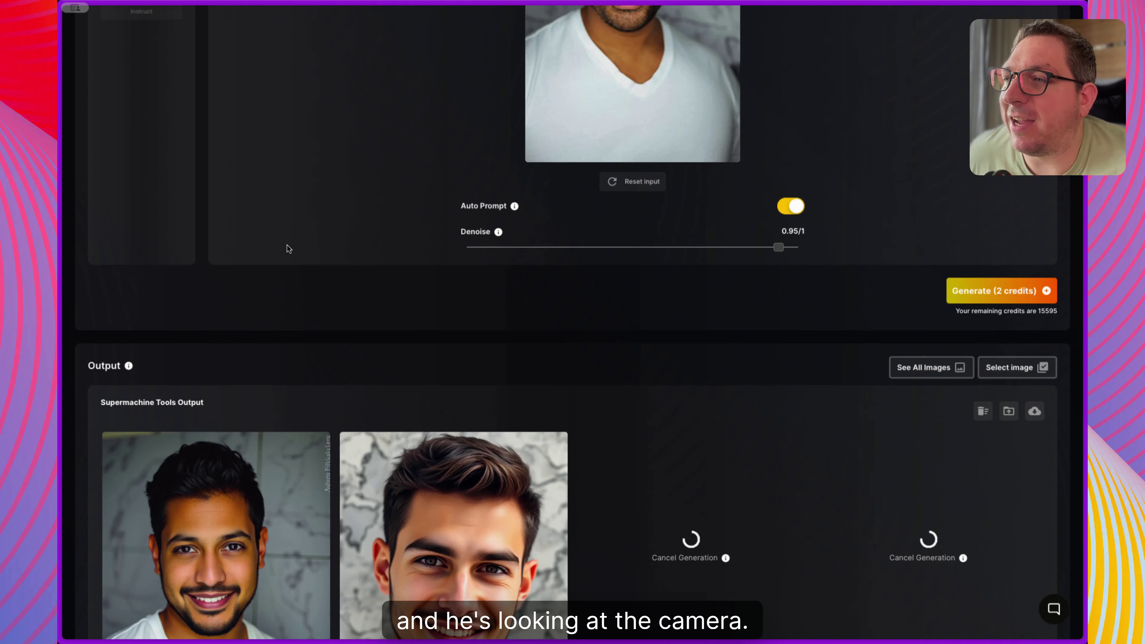
scroll(289, 249, "down", 6)
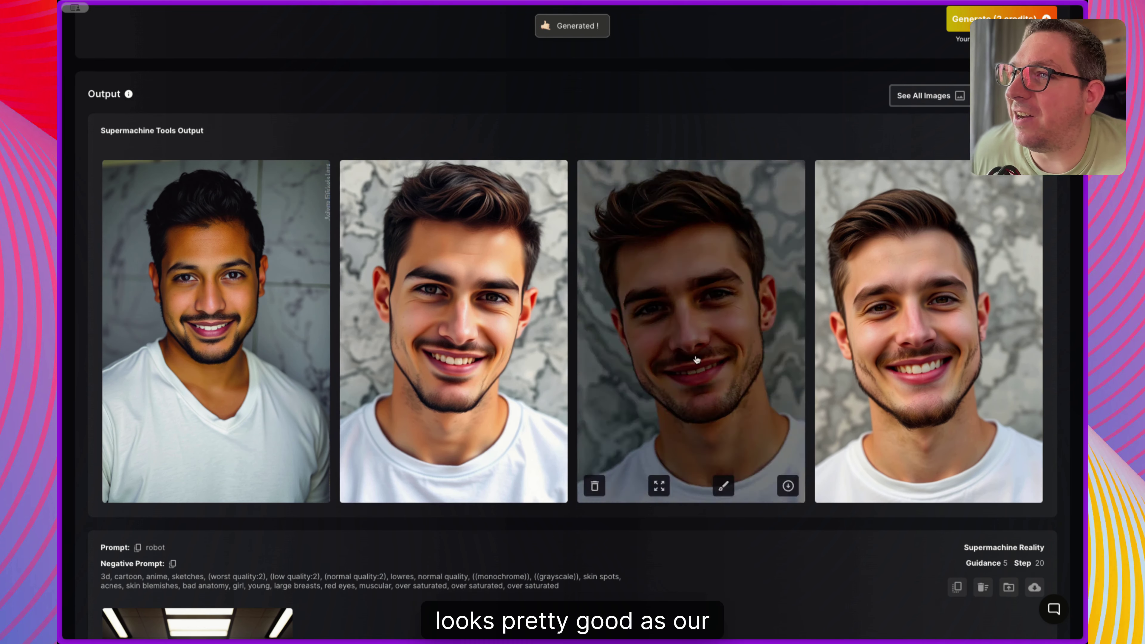
mouse_move(702, 345)
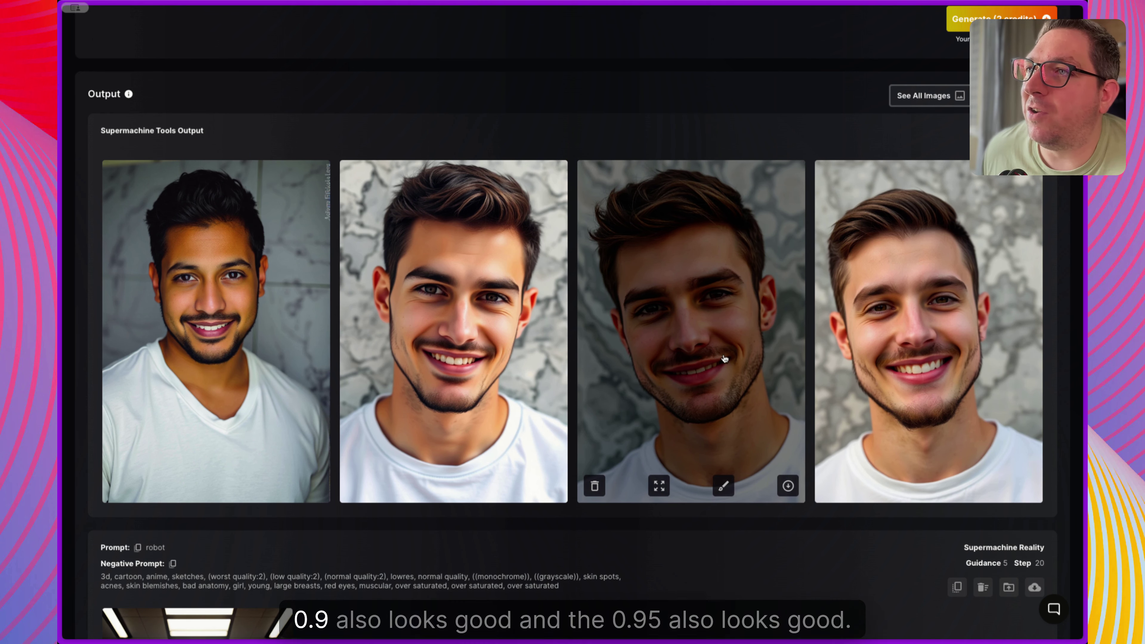
mouse_move(959, 420)
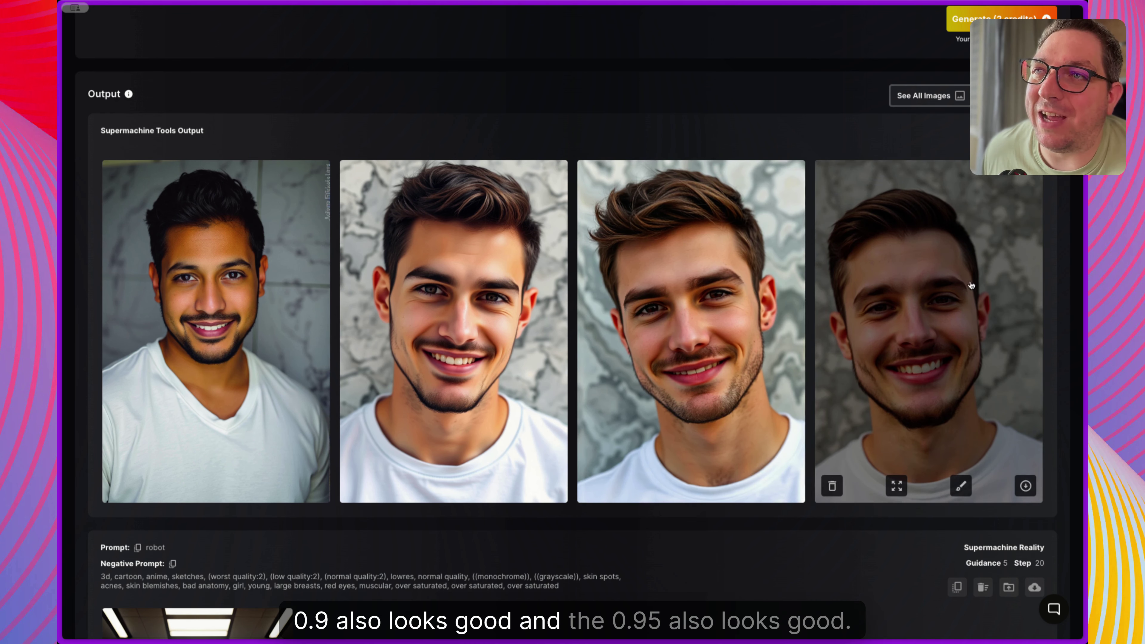
scroll(908, 406, "up", 5)
scroll(907, 484, "down", 4)
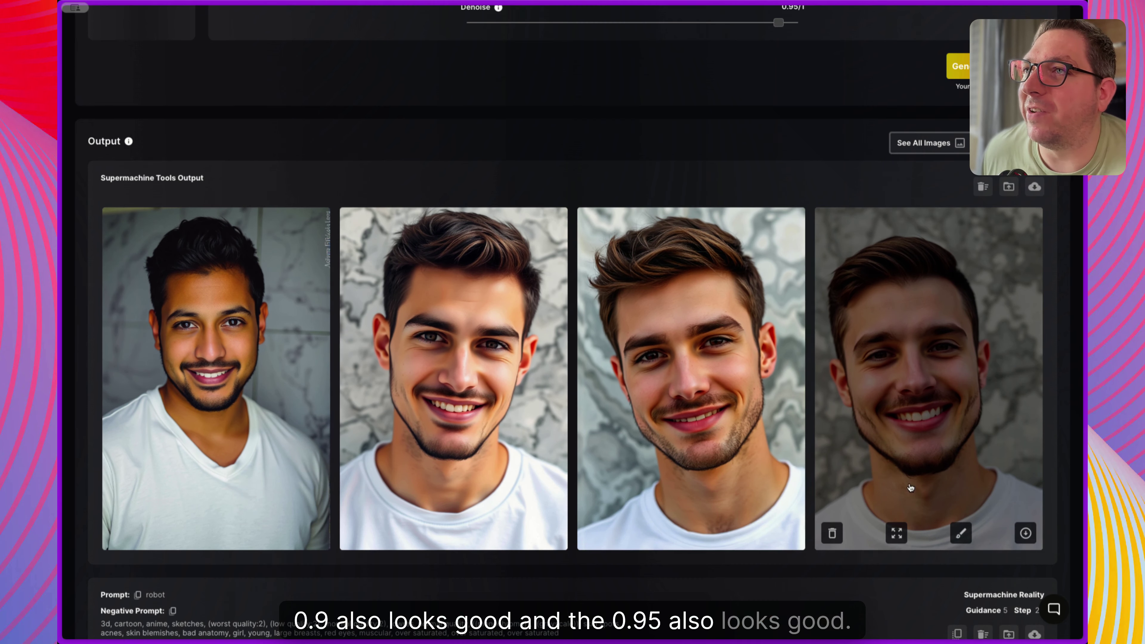
mouse_move(803, 401)
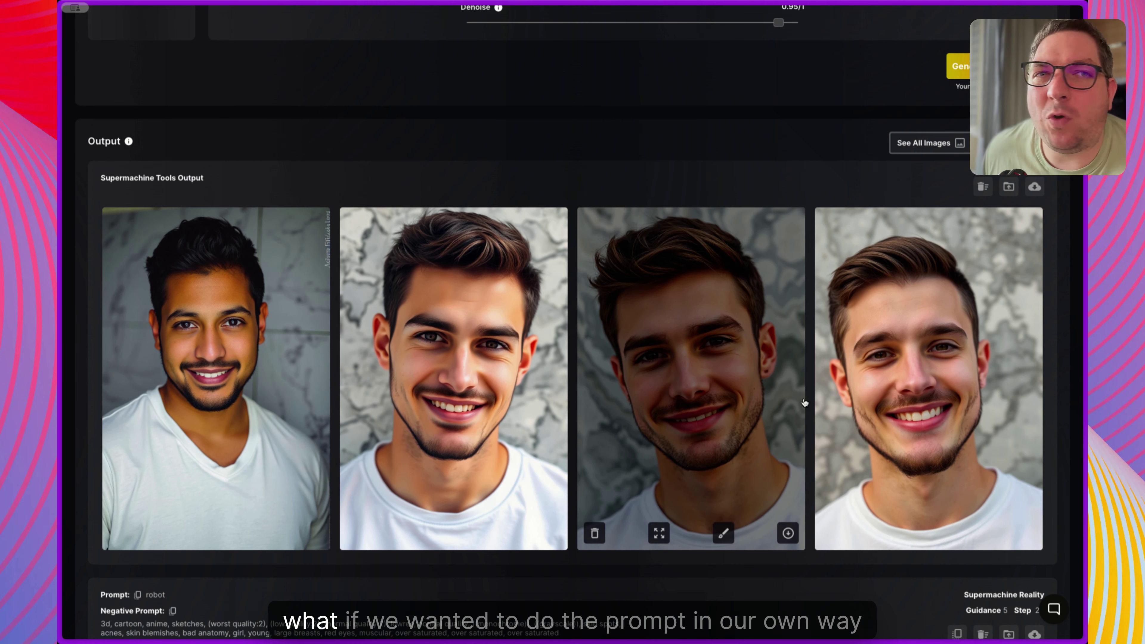
scroll(805, 230, "up", 5)
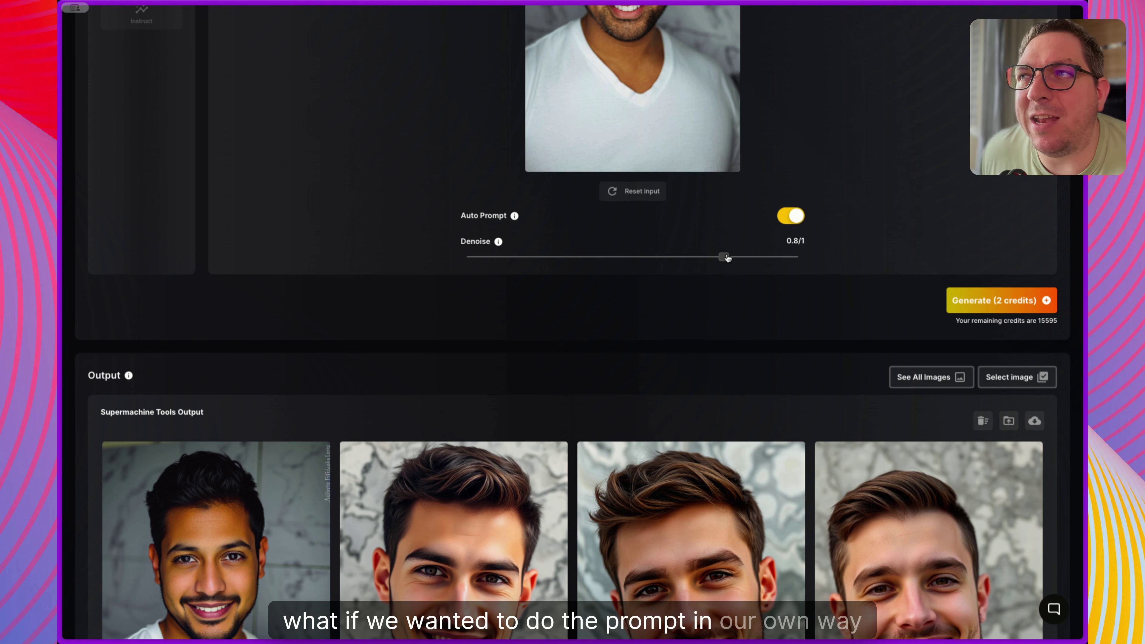
Step: Turn off Auto Prompt to reveal the empty prompt box, with denoise back at 0.8
left_click(791, 215)
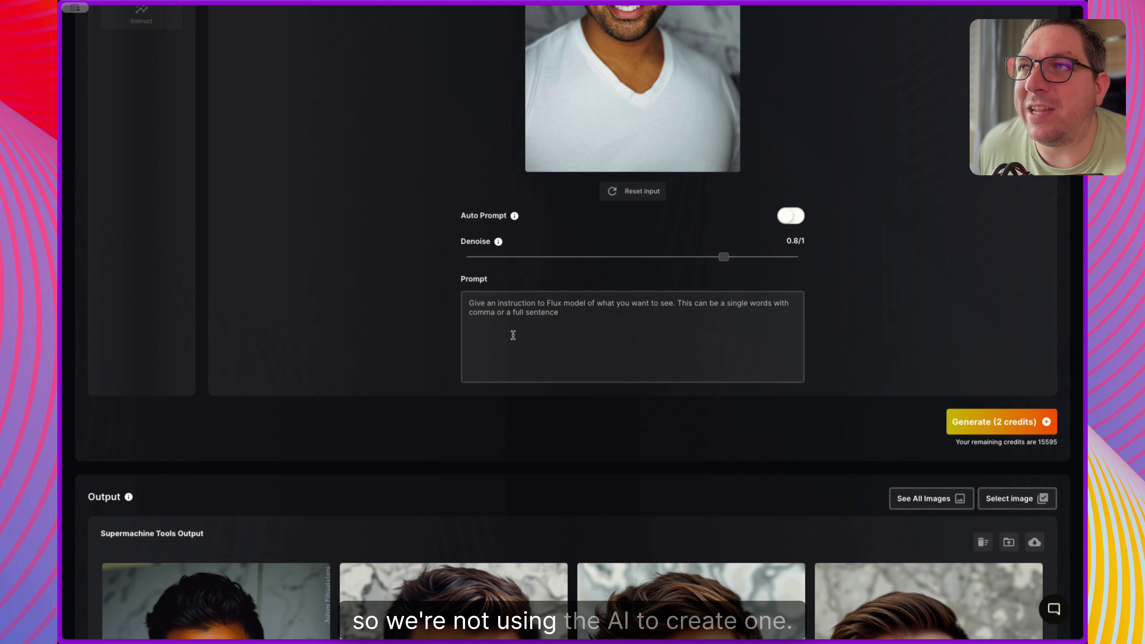
scroll(496, 375, "down", 4)
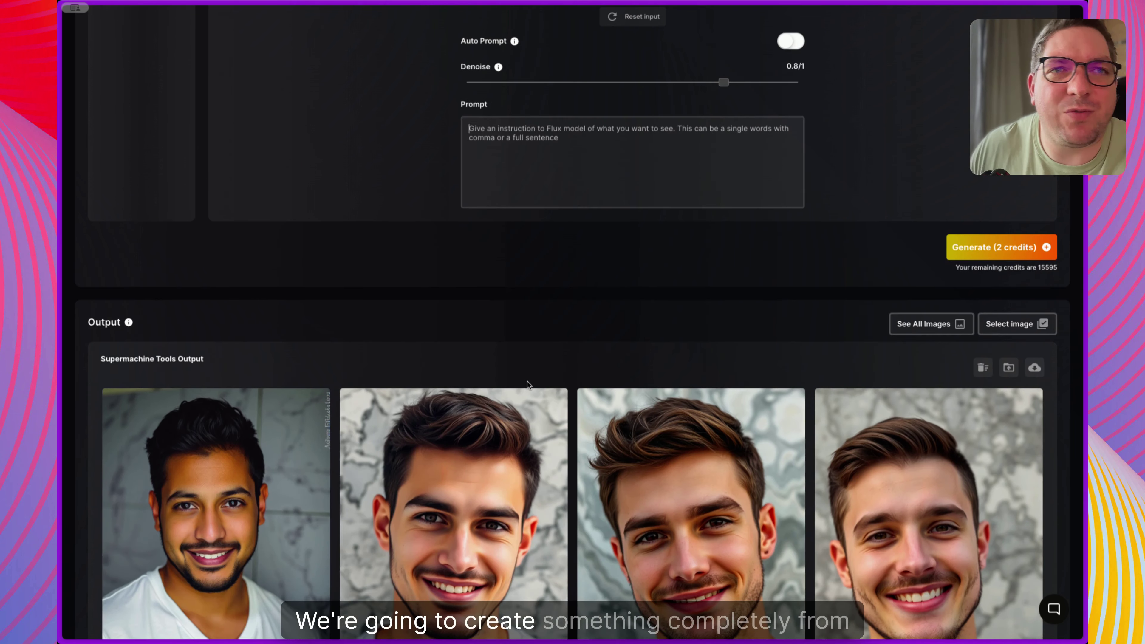
scroll(742, 310, "down", 3)
mouse_move(776, 368)
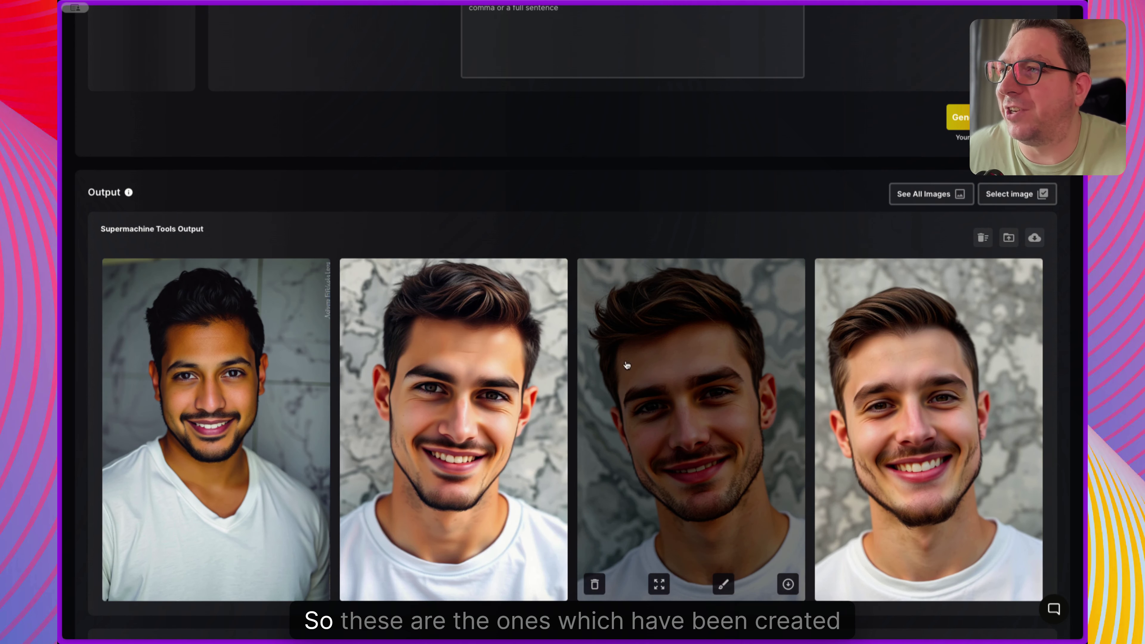
scroll(580, 381, "up", 9)
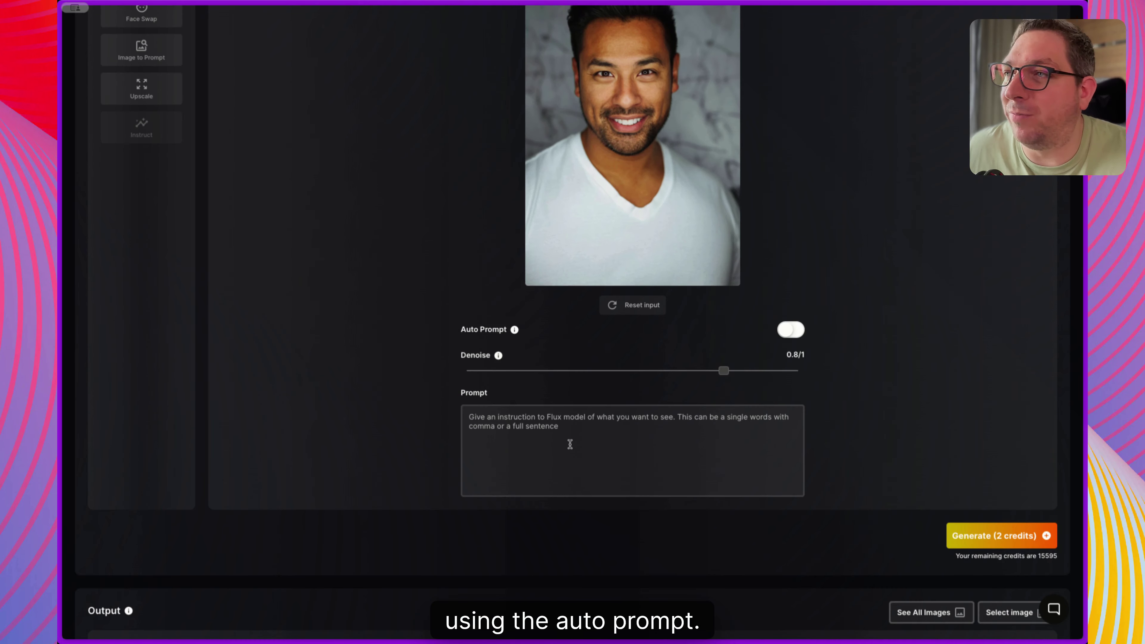
Step: Prompt for a sharp professional photo of a caucasian female with long ginger hair and green eyes, and generate
left_click(645, 413)
type("sharp professional ")
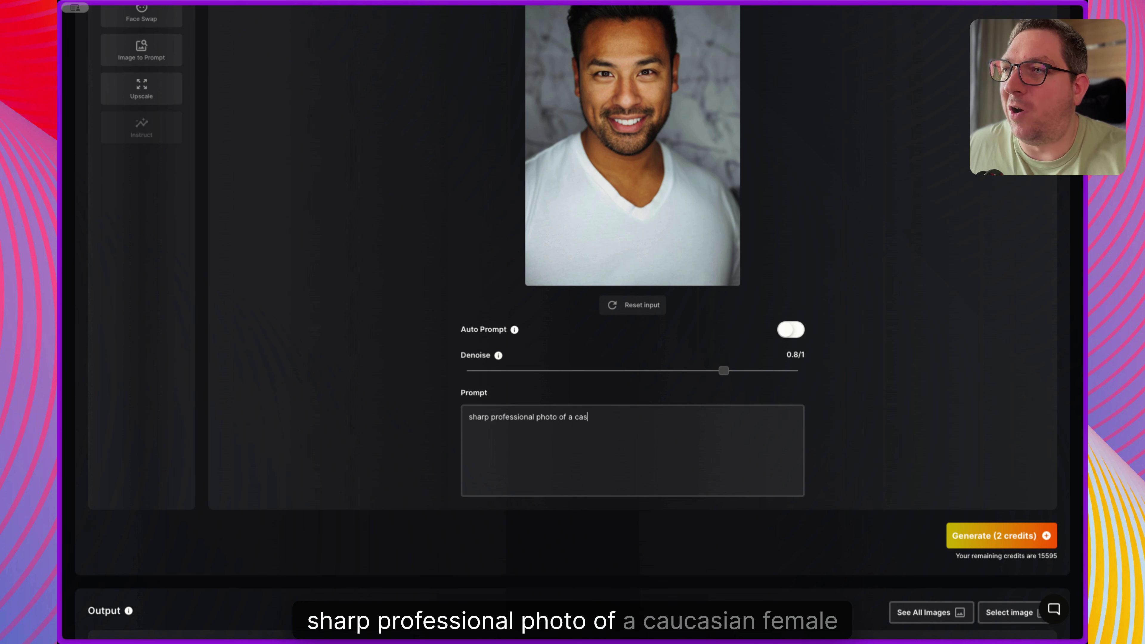
type("photo of a caucasian female with long gin")
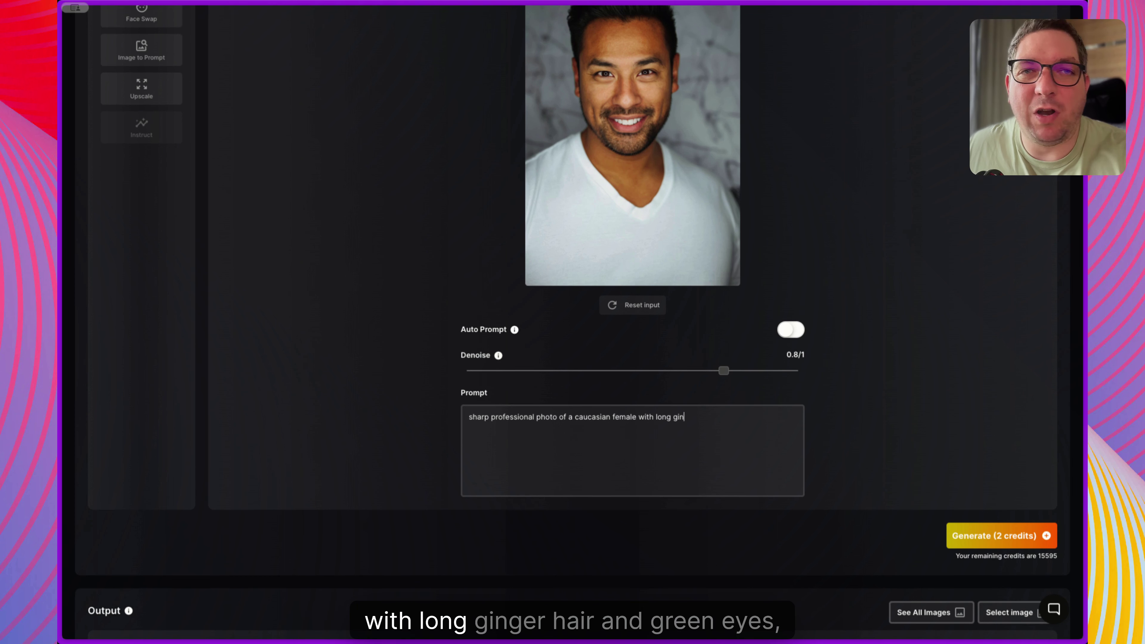
type("ger hair and green eyes")
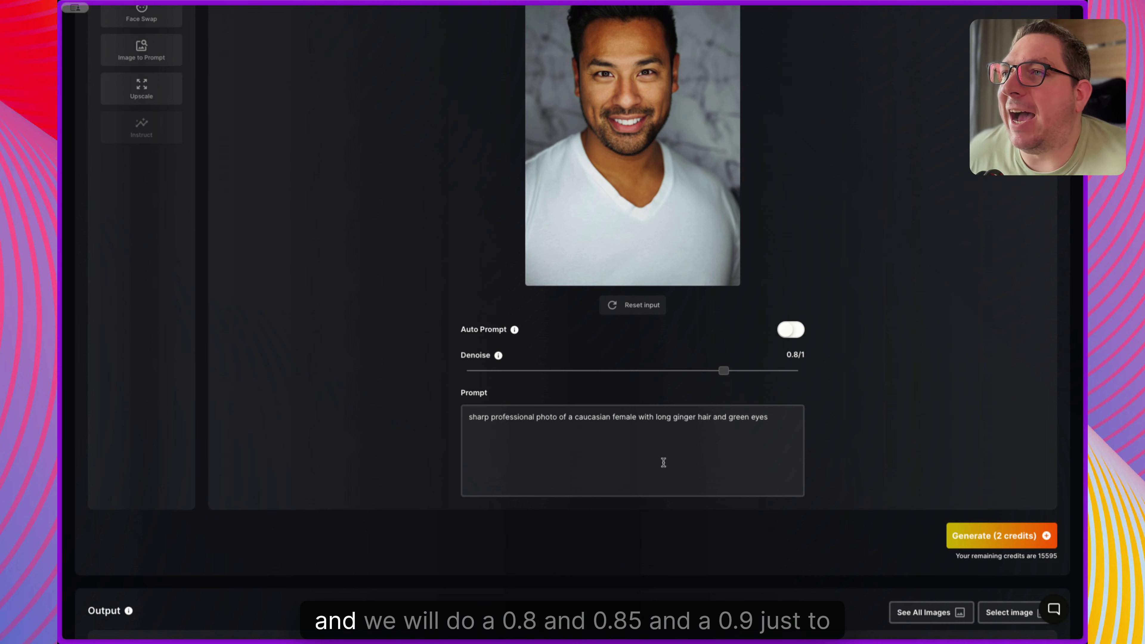
left_click(1000, 537)
scroll(910, 449, "down", 14)
scroll(832, 400, "up", 6)
scroll(832, 400, "up", 10)
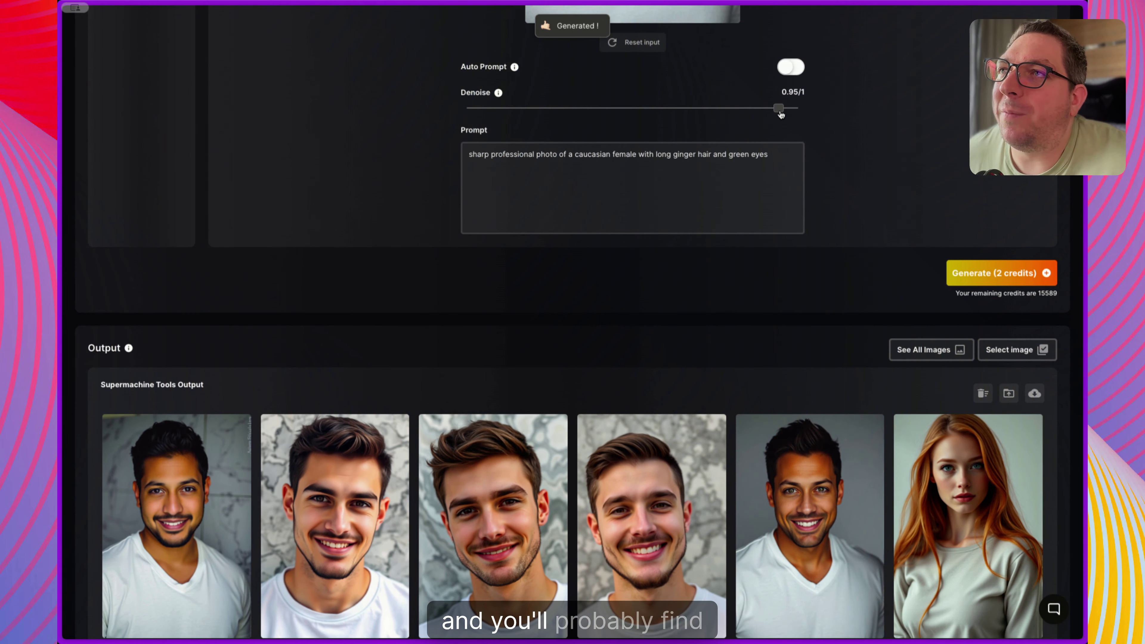
Step: Close the side-by-side comparison and review the new green-eyed redhead portrait in the outputs
scroll(794, 199, "down", 6)
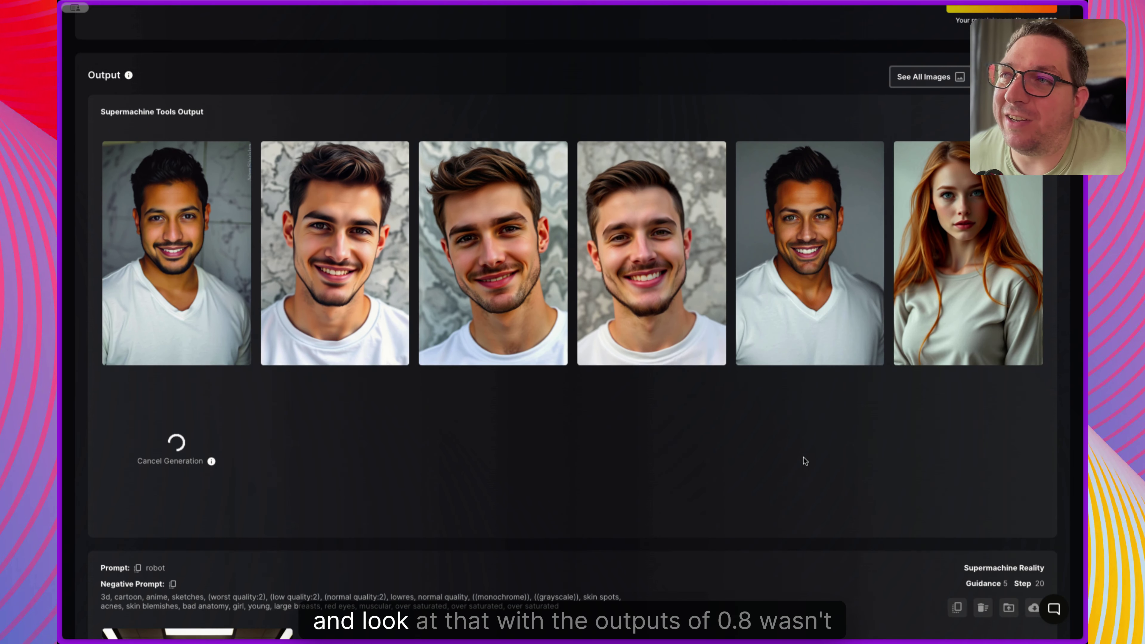
mouse_move(862, 328)
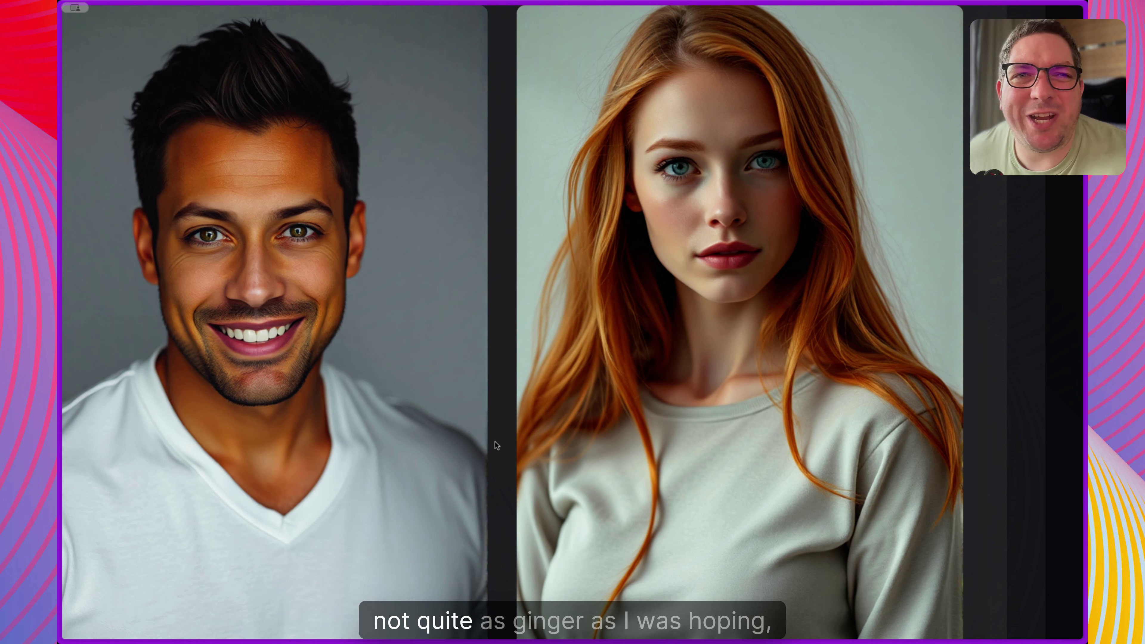
left_click(495, 441)
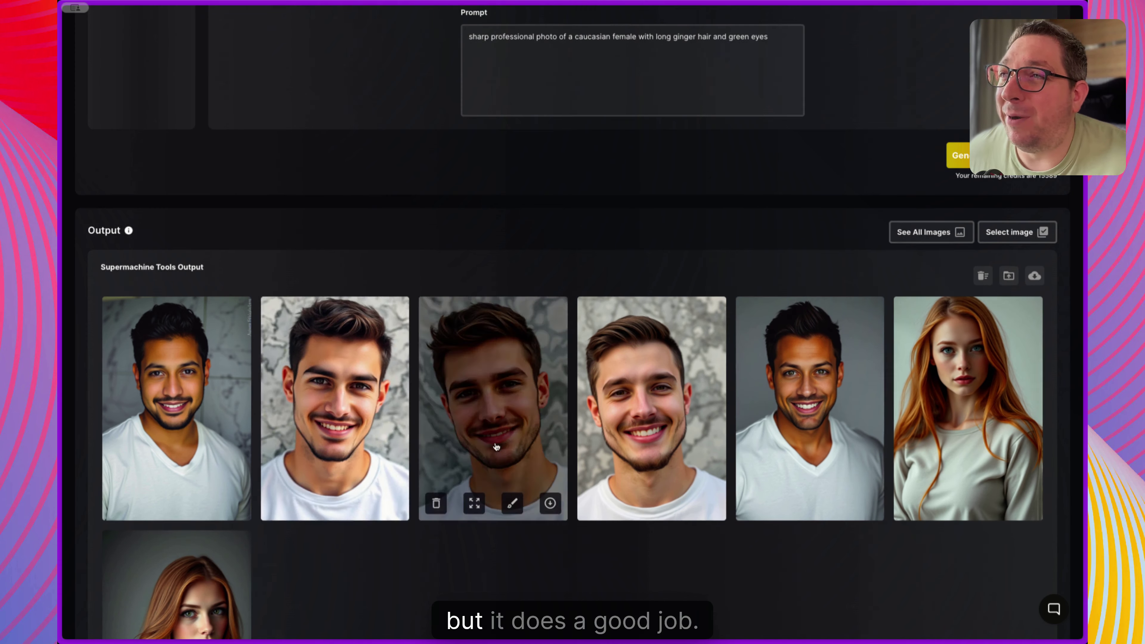
scroll(294, 522, "down", 2)
scroll(295, 522, "down", 3)
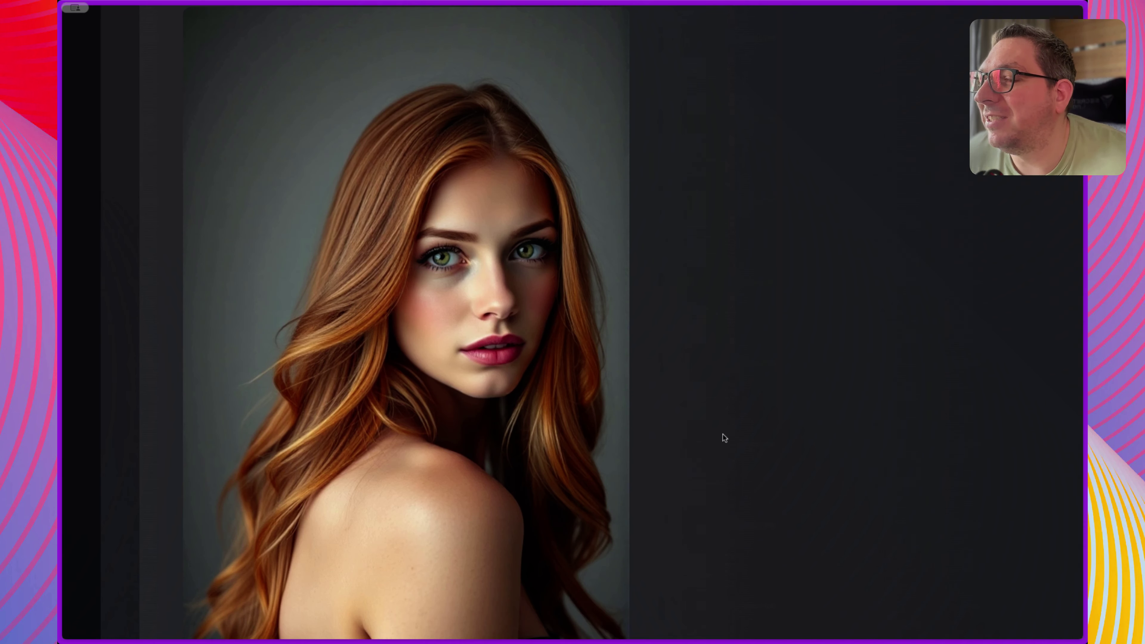
mouse_move(577, 263)
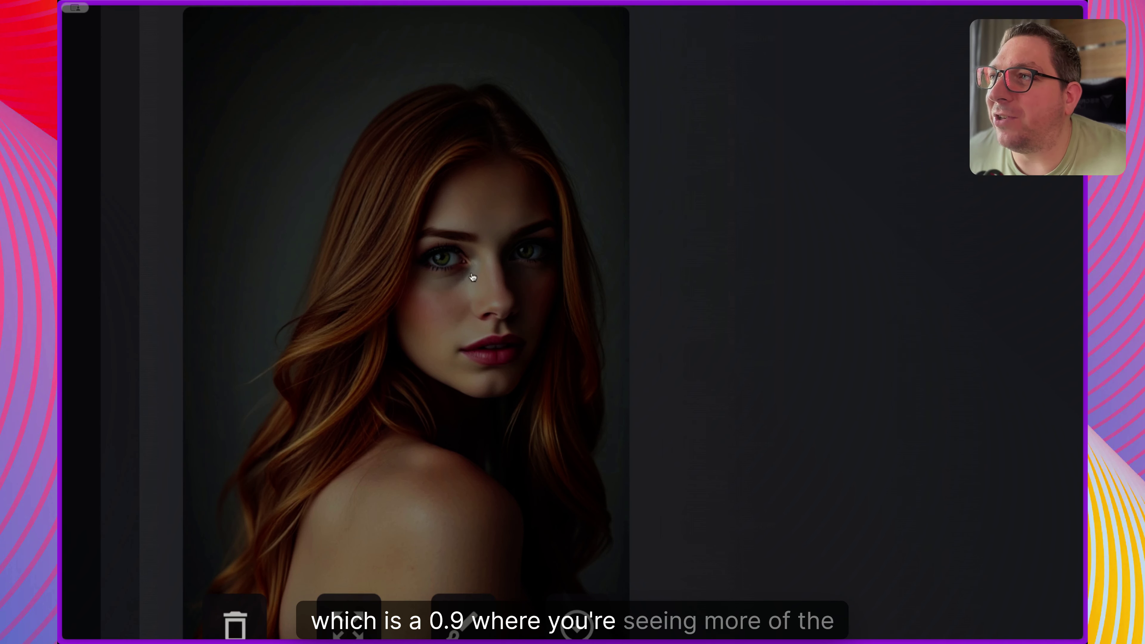
scroll(785, 303, "down", 1)
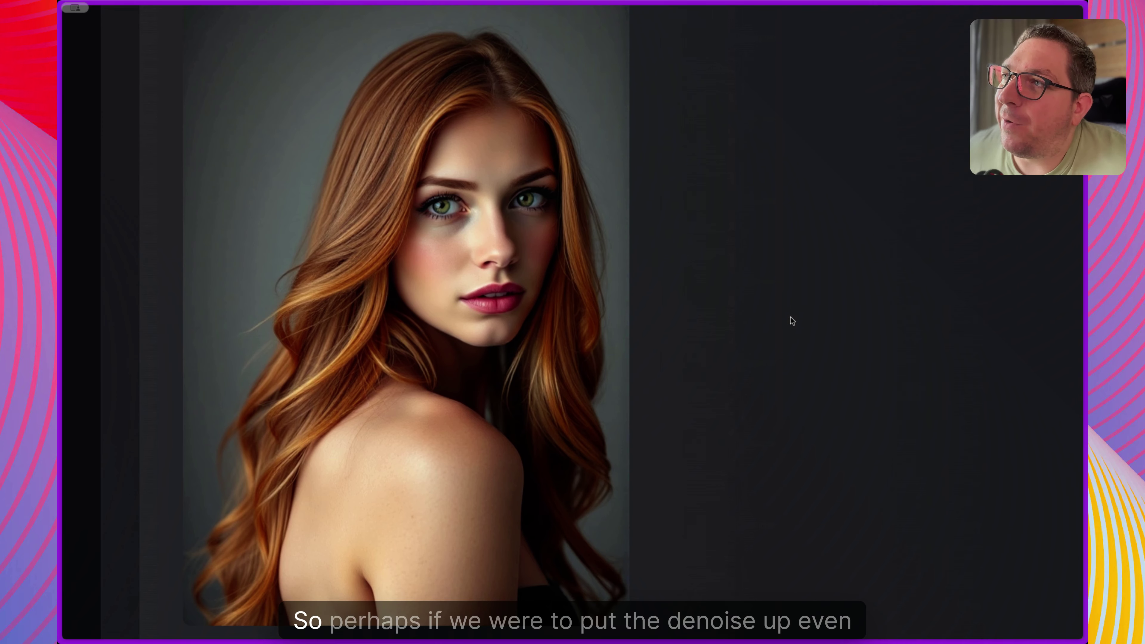
Step: Zoom the page out and raise the Denoise strength to 0.95
key("ctrl+minus")
key("ctrl+0")
scroll(709, 299, "up", 10)
mouse_move(771, 381)
left_mouse_down()
mouse_move(798, 381)
mouse_move(779, 382)
left_mouse_up()
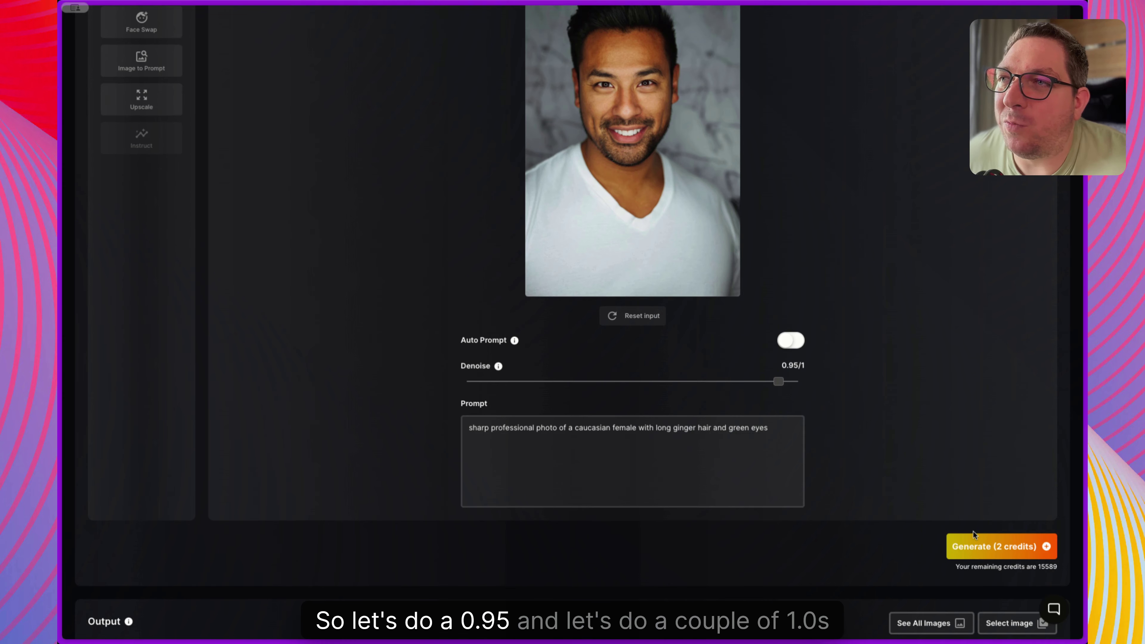
Step: Generate the ginger-haired woman at Denoise 0.95, then raise Denoise to 1
left_click(992, 546)
scroll(920, 410, "up", 10)
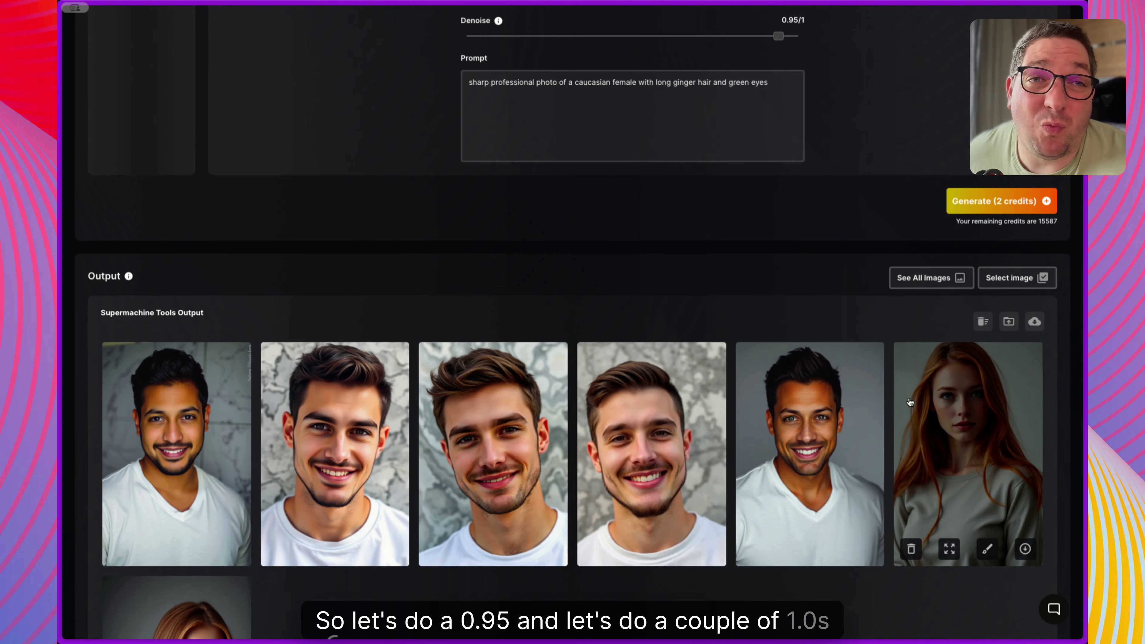
left_click(793, 293)
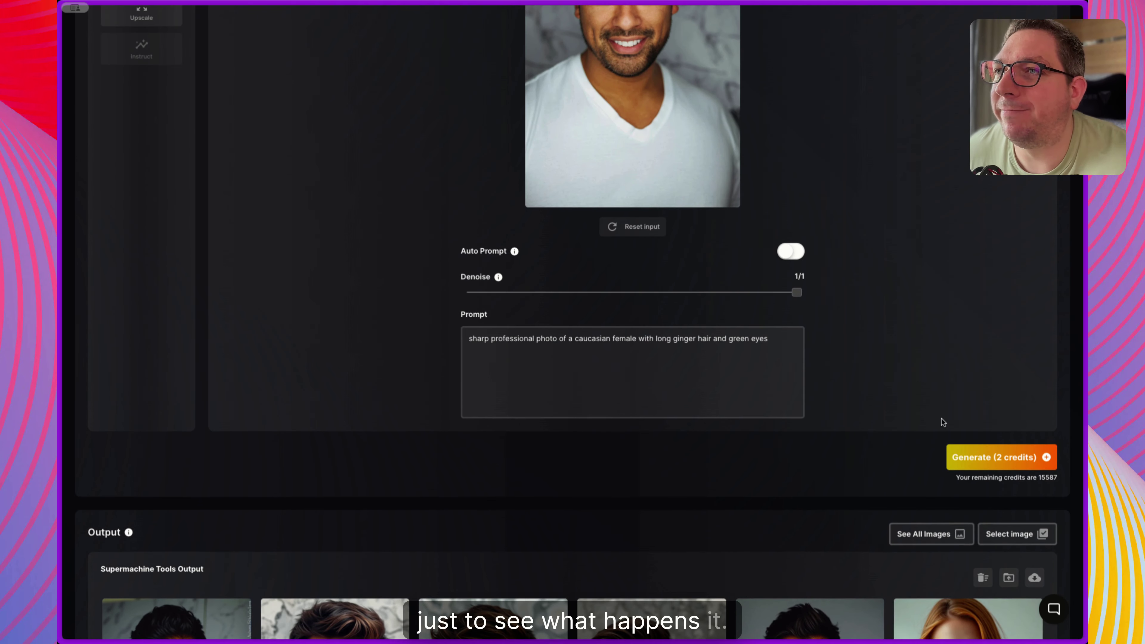
scroll(426, 636, "down", 8)
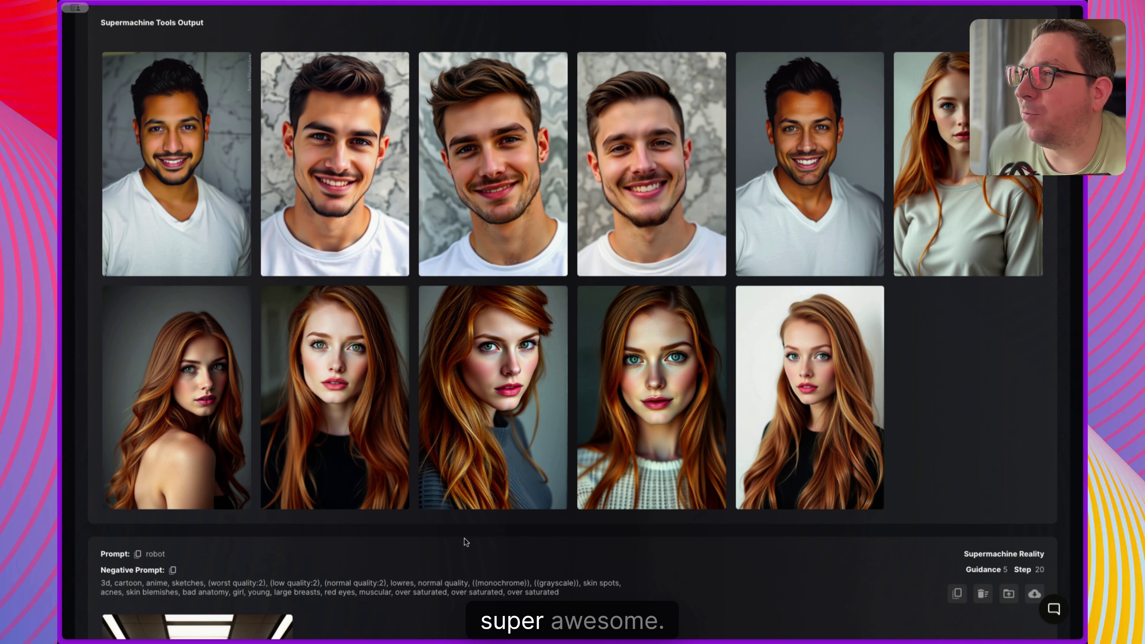
Step: Review the new row of ginger-haired, green-eyed woman portraits in the output grid
mouse_move(334, 427)
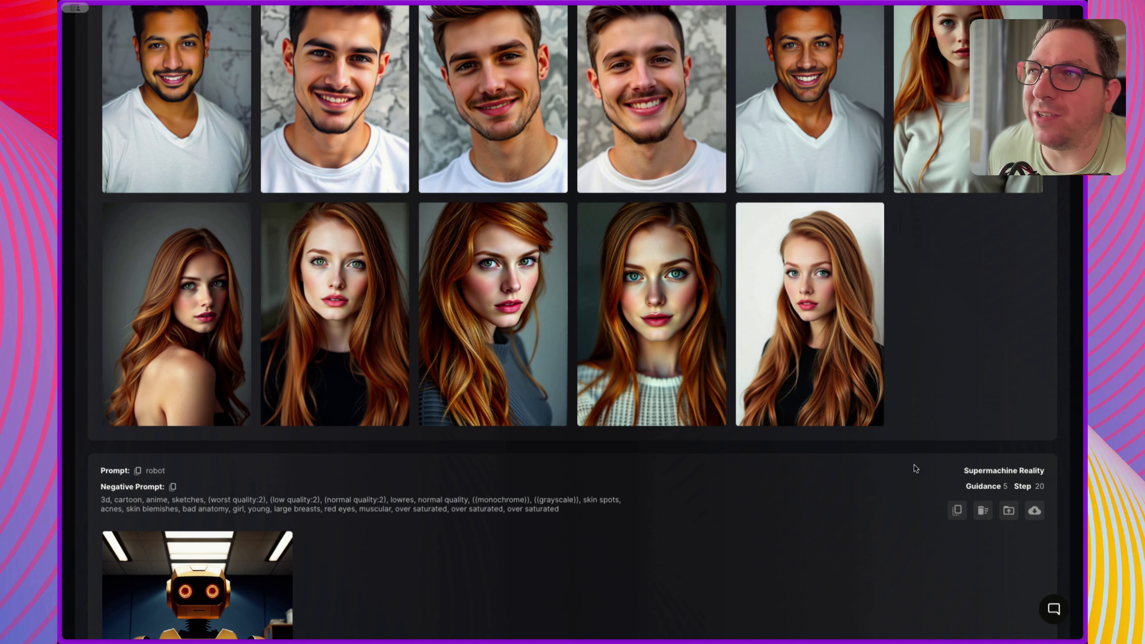
scroll(519, 361, "up", 8)
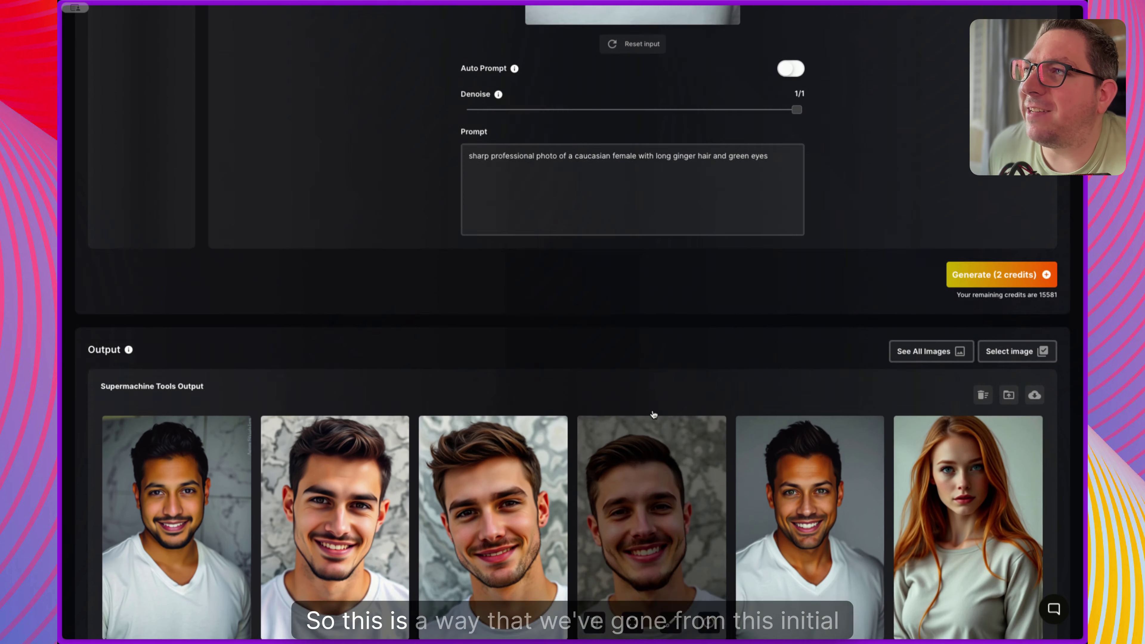
scroll(654, 414, "up", 10)
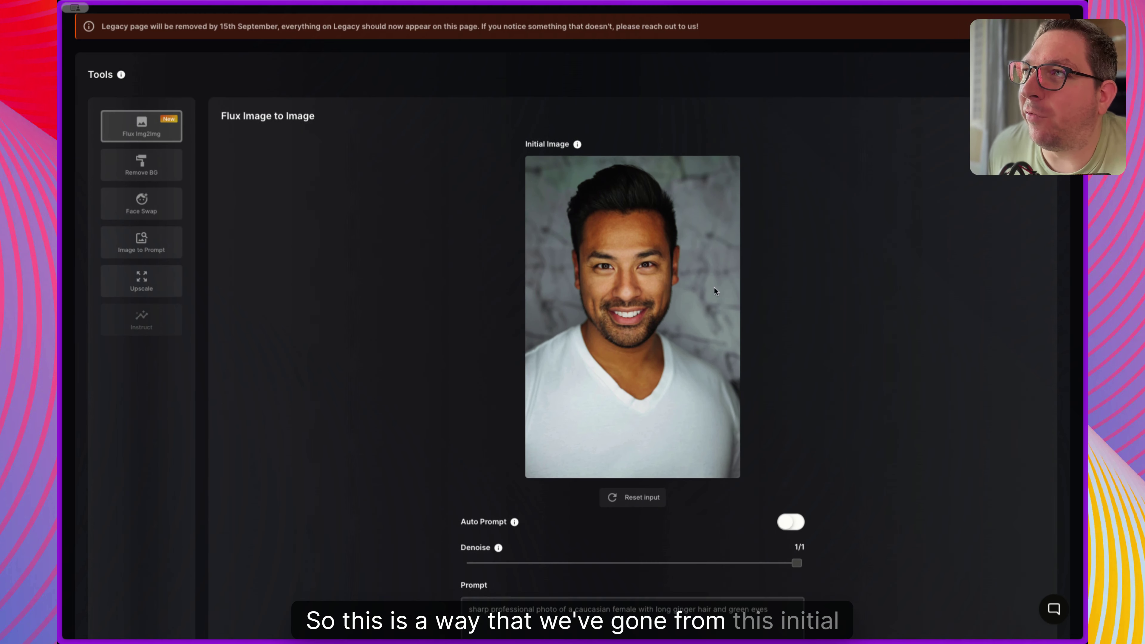
scroll(665, 344, "down", 15)
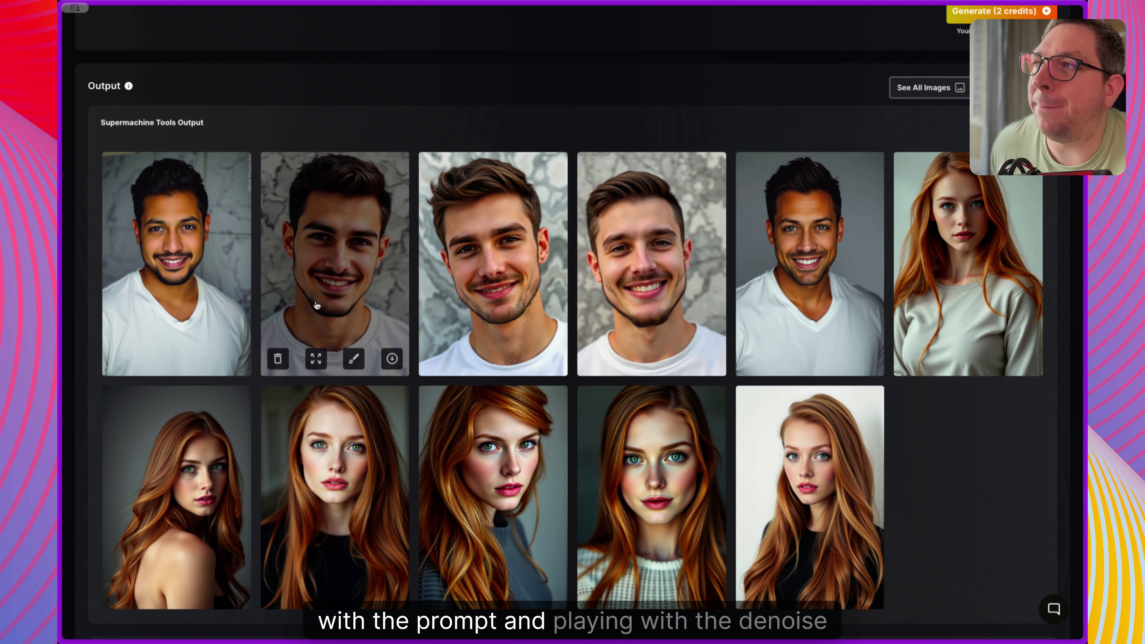
scroll(722, 428, "up", 7)
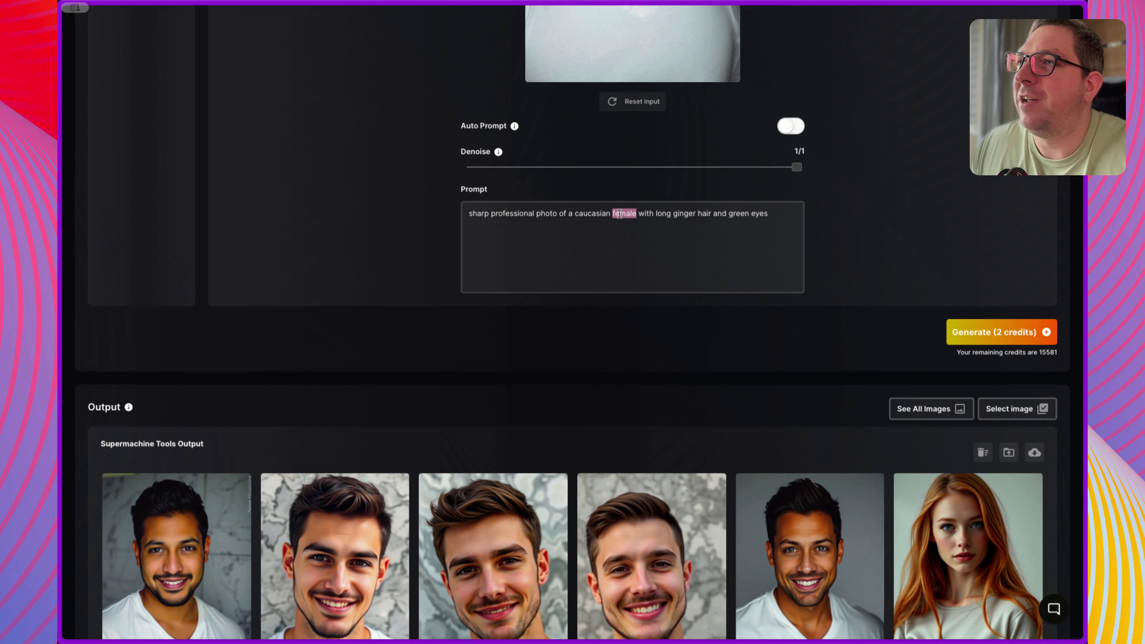
Step: Change the prompt to a caucasian male with a mohican and spiky jewelry, and generate
type("mal")
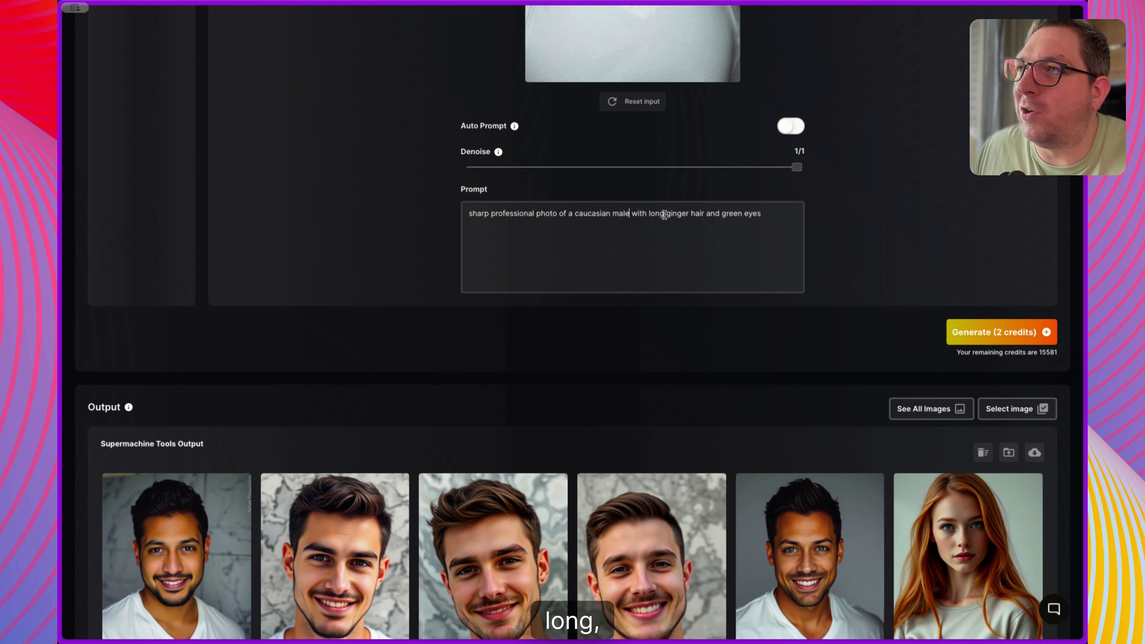
left_click_drag(665, 214, 810, 221)
key("BackSpace")
key("BackSpace")
key("BackSpace")
key("BackSpace")
key("BackSpace")
key("BackSpace")
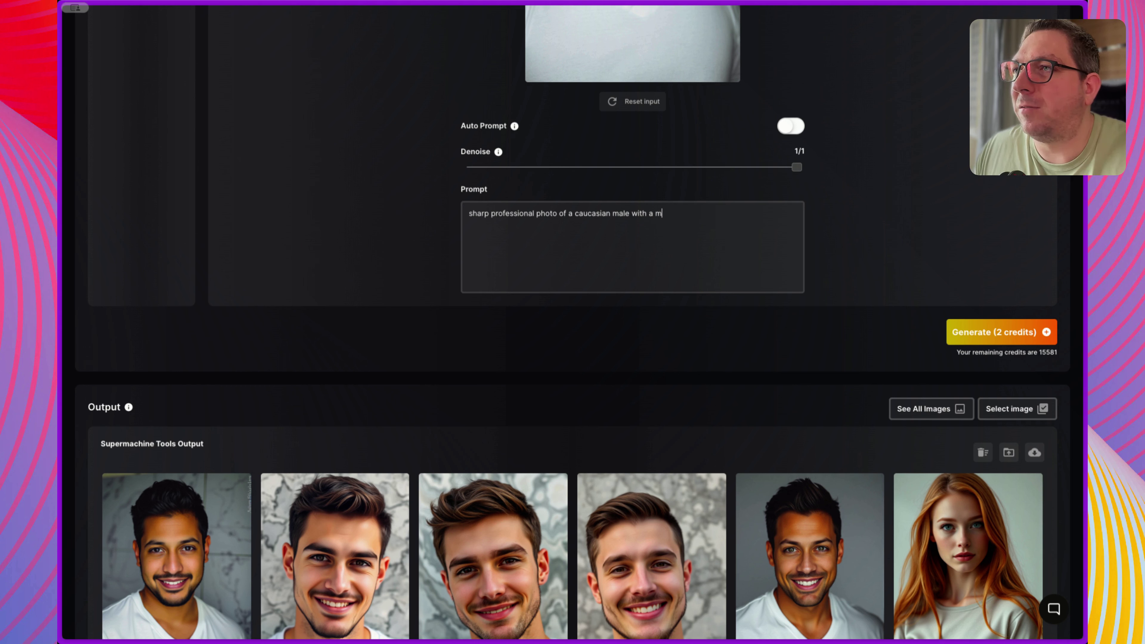
type("a mohican ")
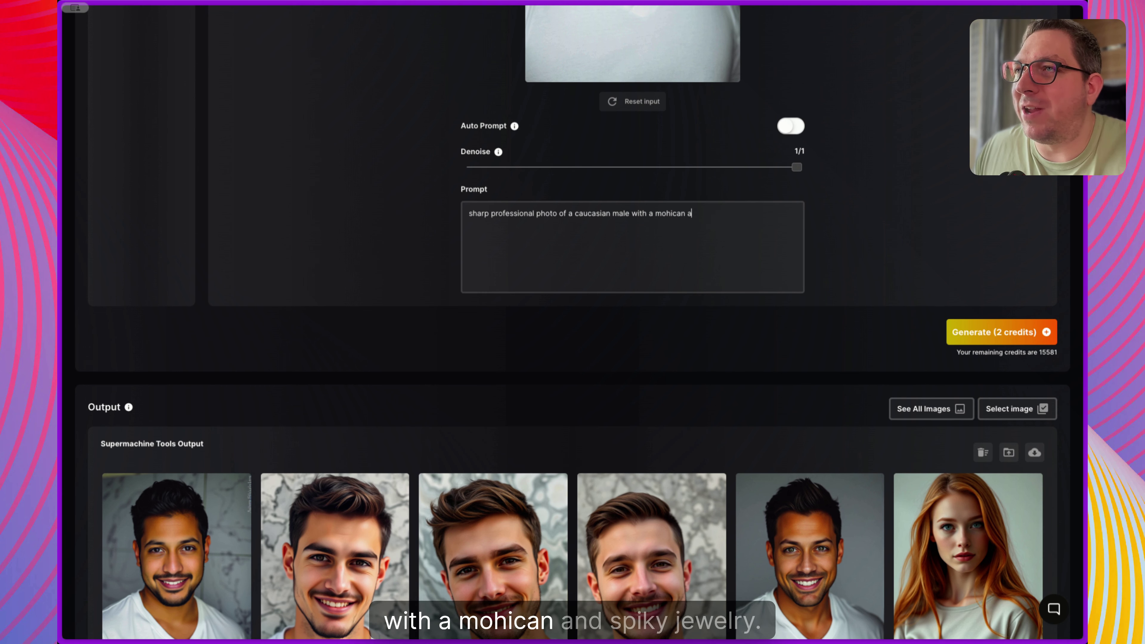
type("and spiky jewelry")
left_click(984, 335)
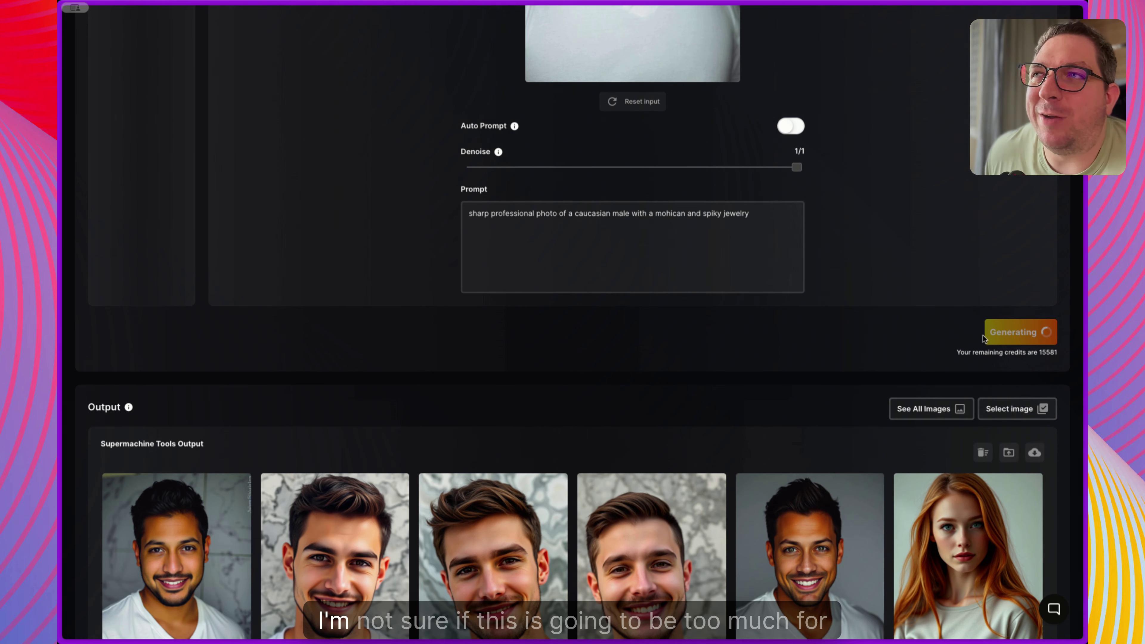
scroll(895, 328, "down", 10)
scroll(897, 327, "up", 5)
scroll(897, 327, "up", 5)
Step: Queue three more mohican punk portrait generations
left_click(996, 483)
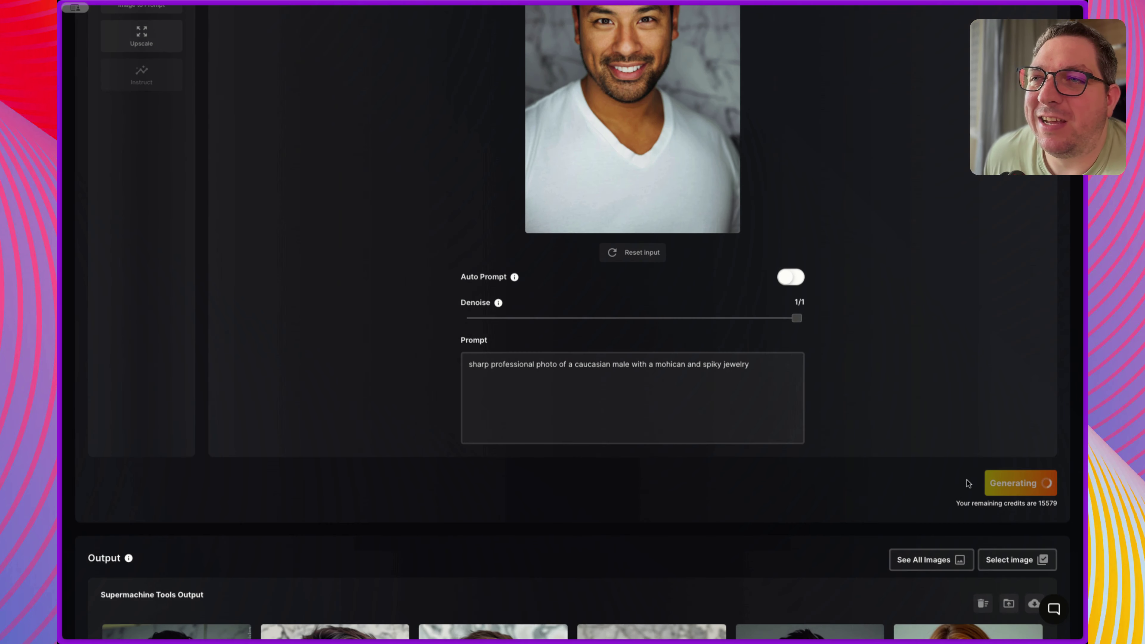
scroll(969, 484, "down", 10)
scroll(1002, 333, "up", 6)
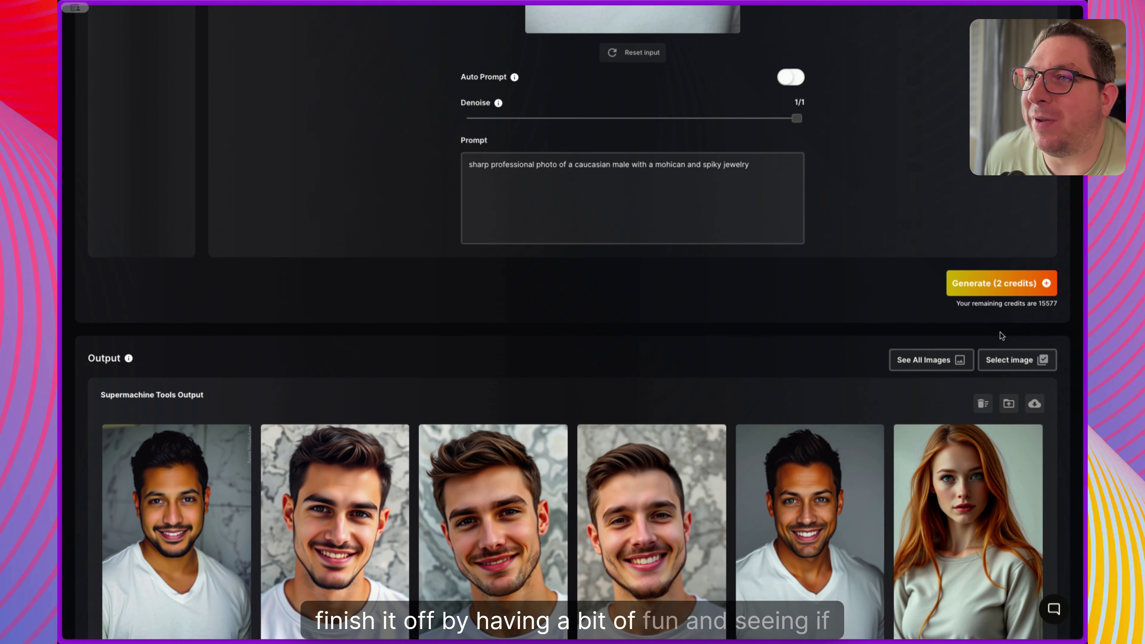
left_click(1000, 283)
scroll(892, 332, "down", 8)
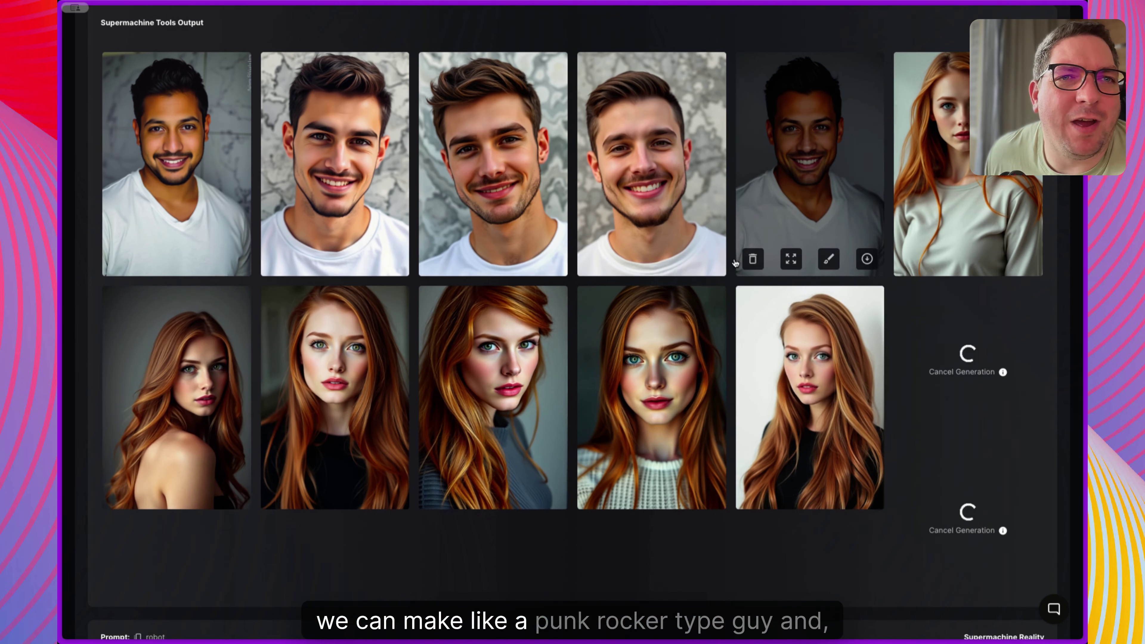
scroll(807, 349, "up", 6)
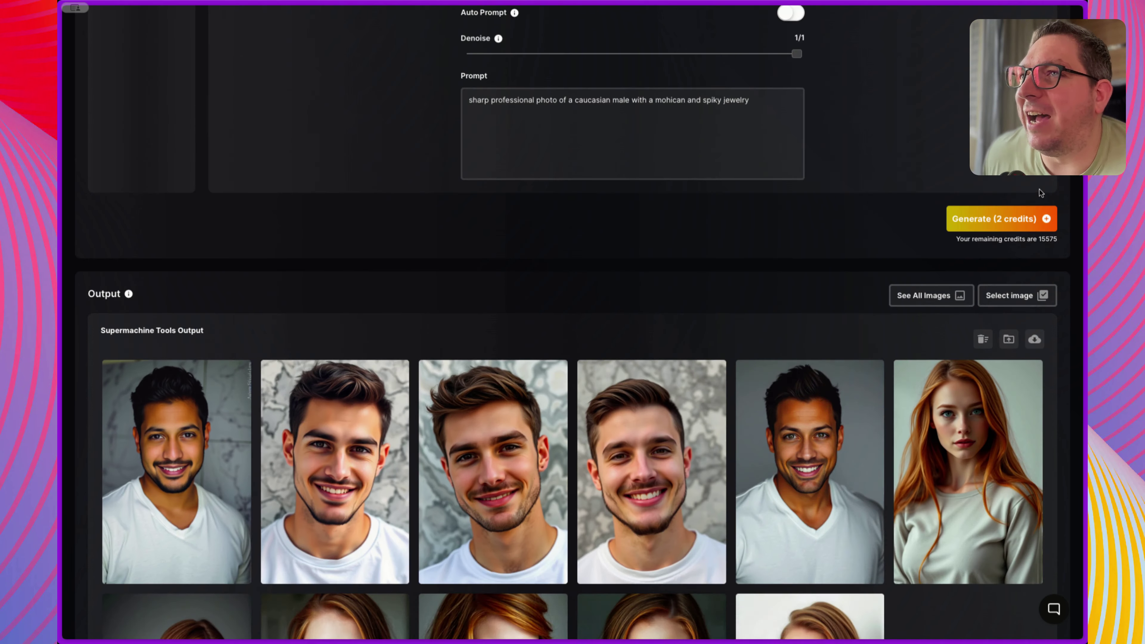
left_click(1001, 219)
scroll(735, 375, "down", 6)
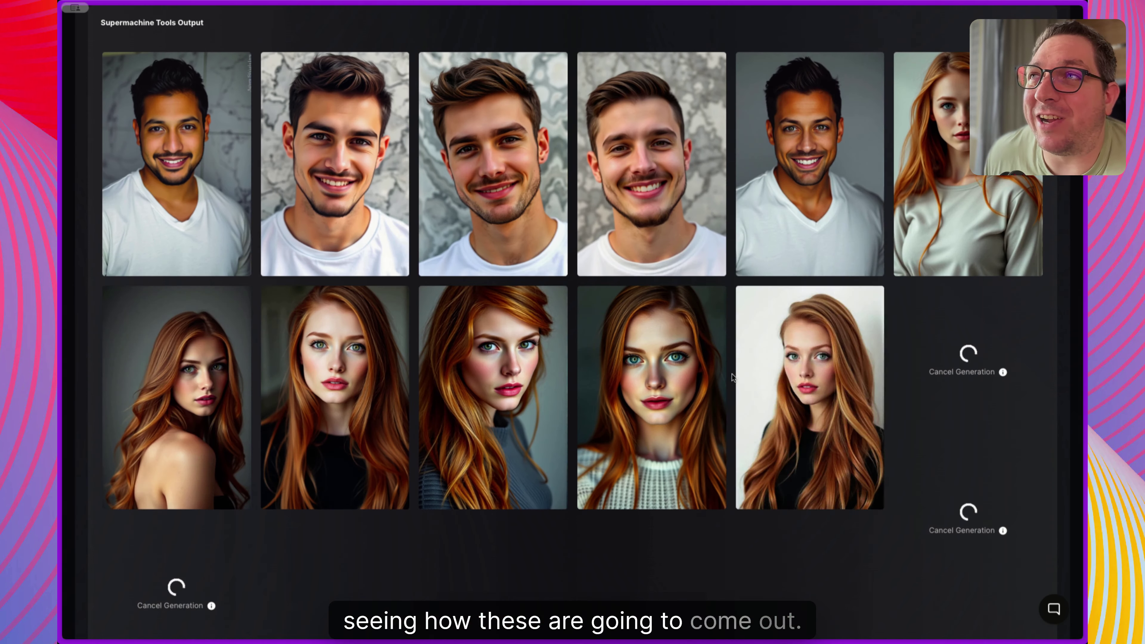
scroll(945, 476, "down", 3)
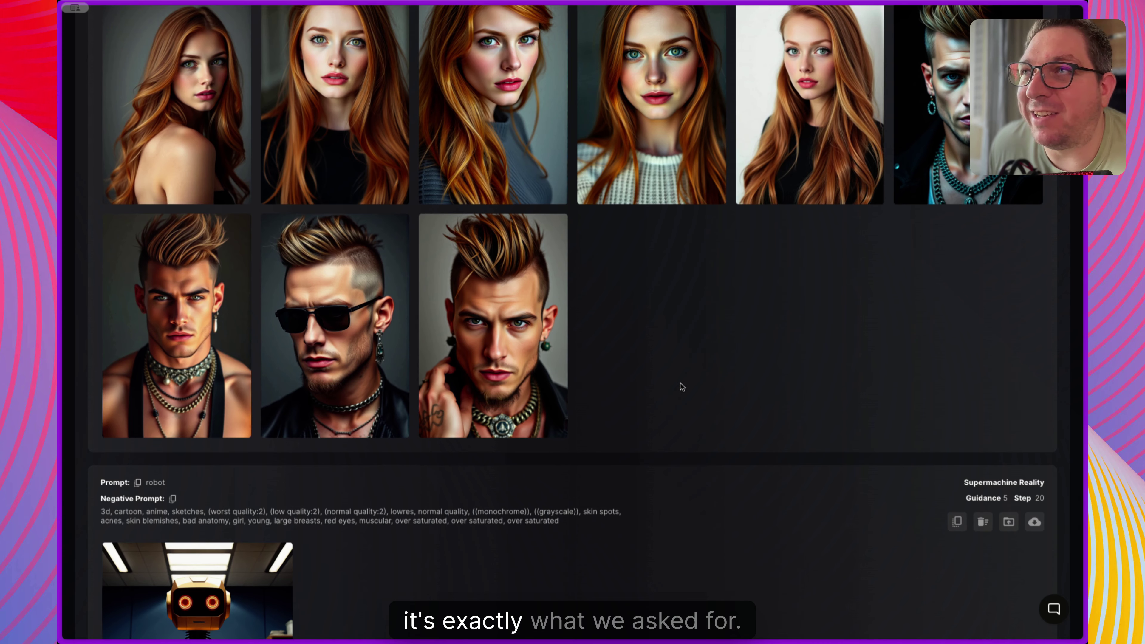
scroll(680, 383, "up", 5)
scroll(689, 397, "up", 10)
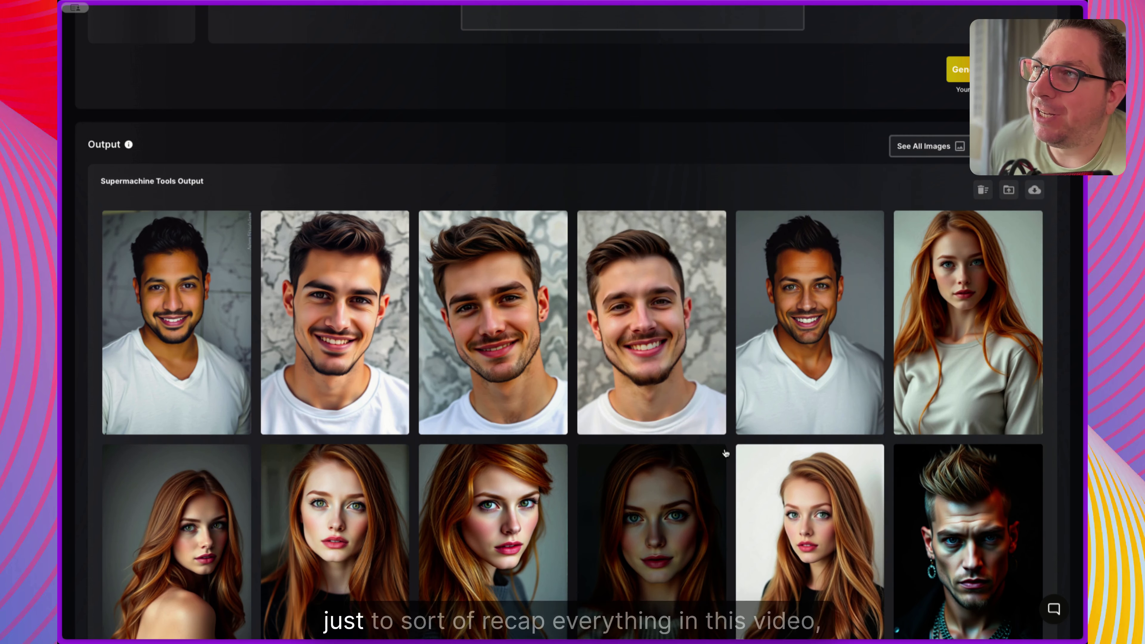
scroll(726, 453, "up", 8)
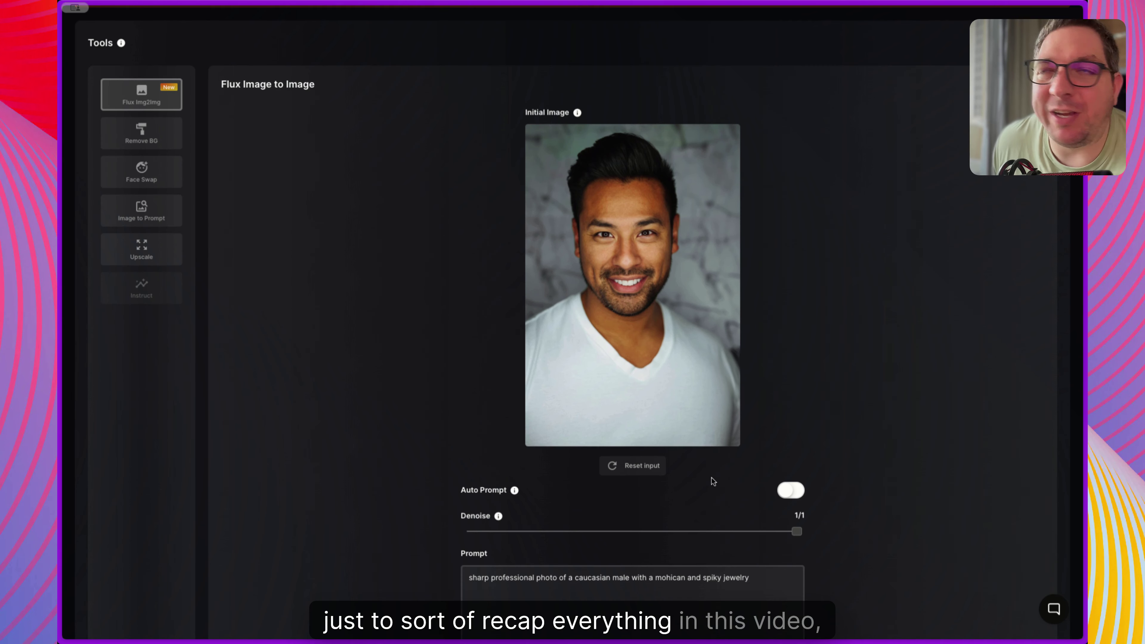
scroll(610, 303, "up", 1)
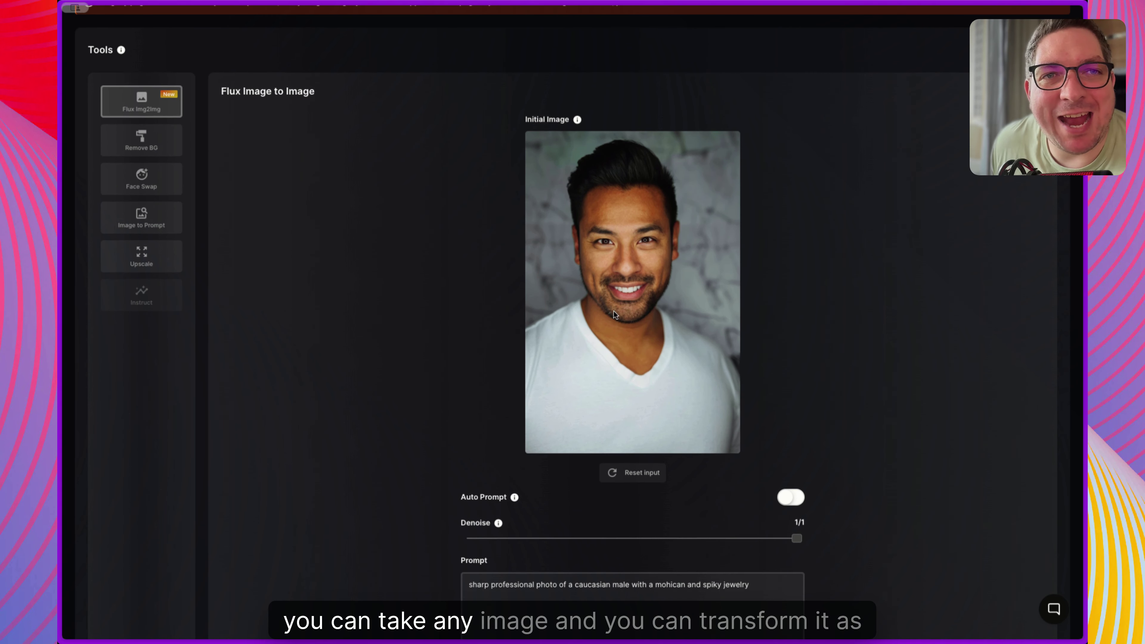
scroll(630, 304, "down", 10)
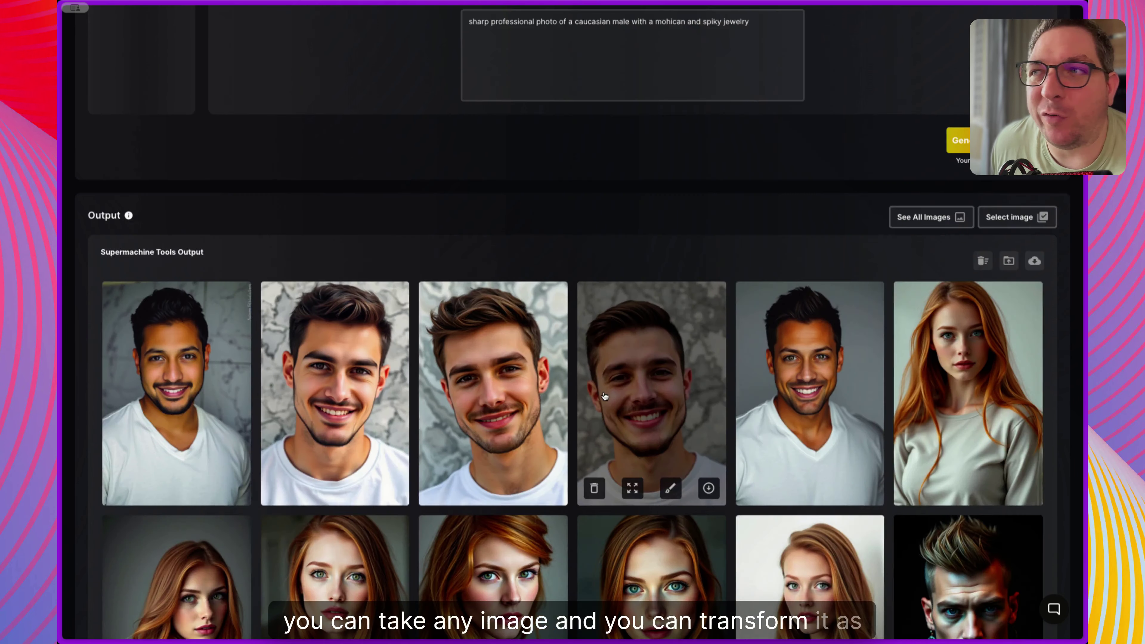
scroll(637, 376, "up", 5)
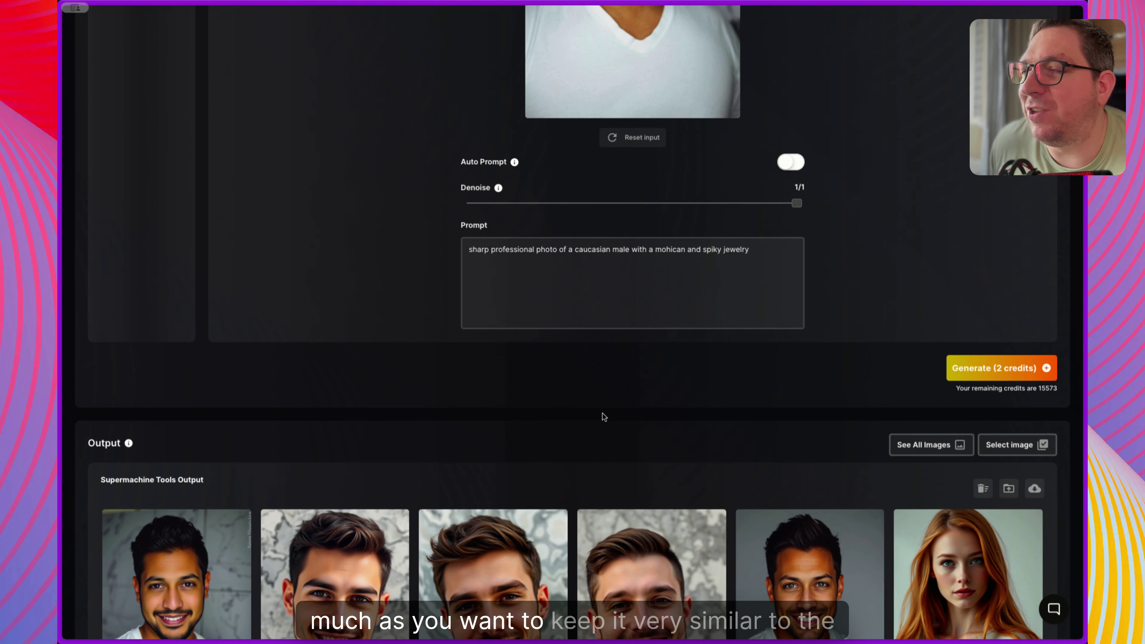
scroll(737, 440, "down", 8)
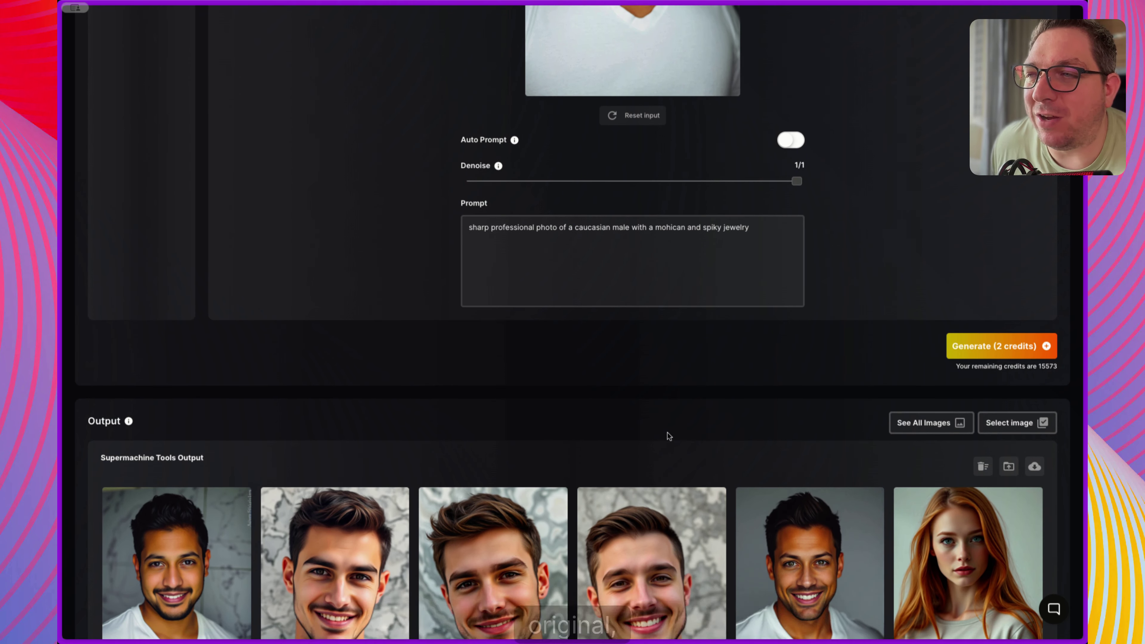
scroll(668, 452, "down", 6)
scroll(670, 465, "up", 1)
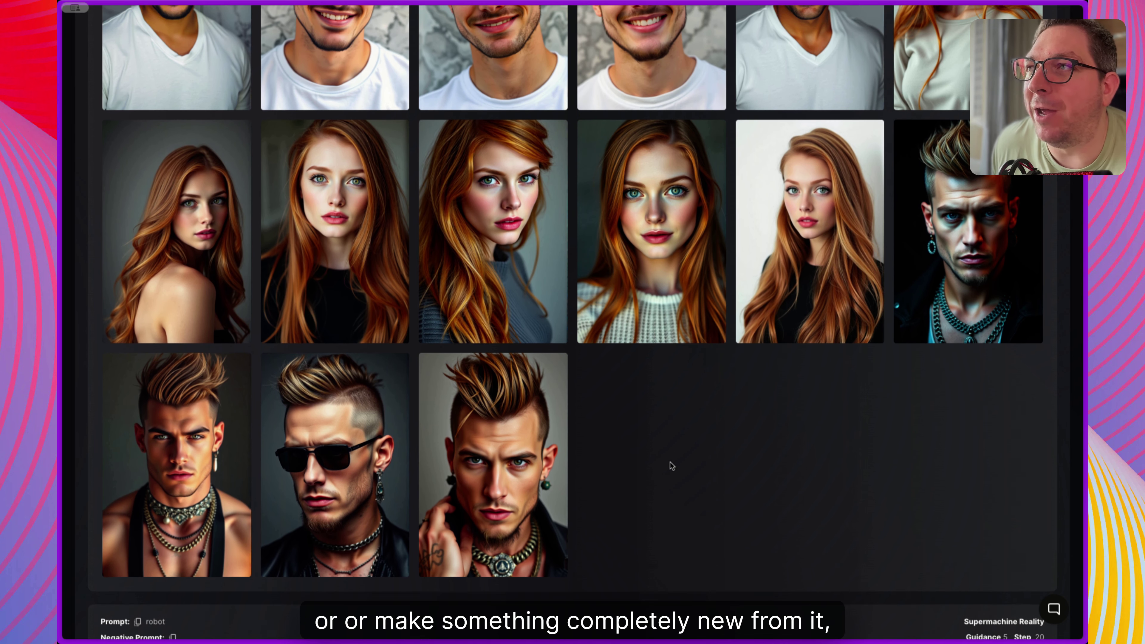